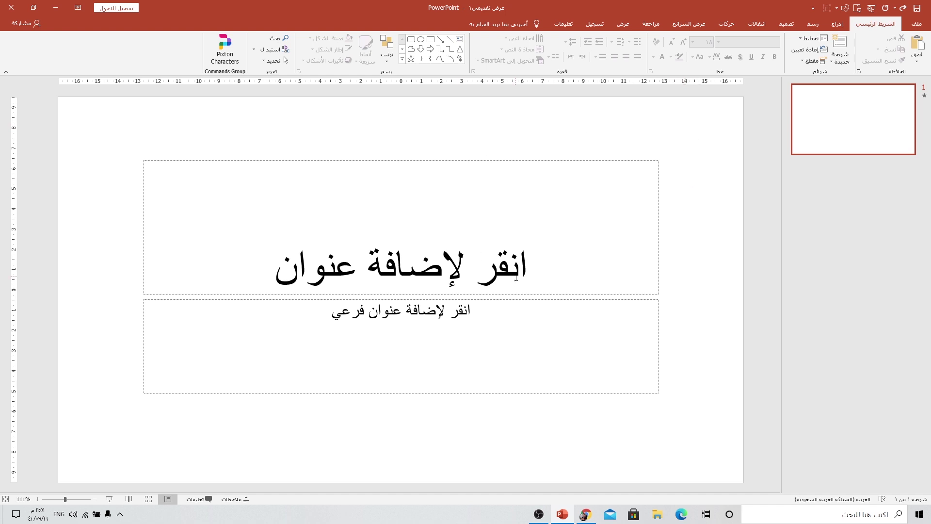
- Switch from the blank PowerPoint slide to the browser showing the Freepik home page
{"action": "left_click", "coordinate": [584, 509]}
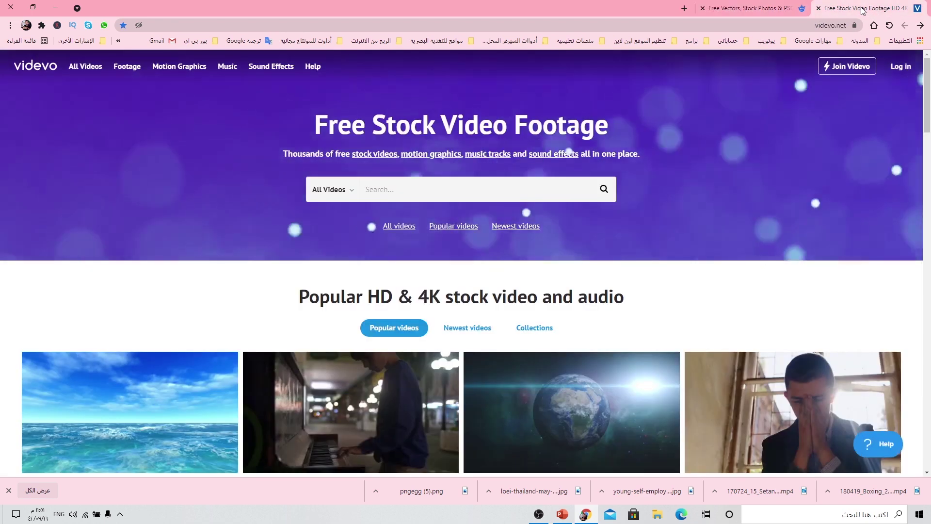
- Run a Freepik search for 'mockup' after checking the Videvo tab
{"action": "left_click", "coordinate": [862, 8]}
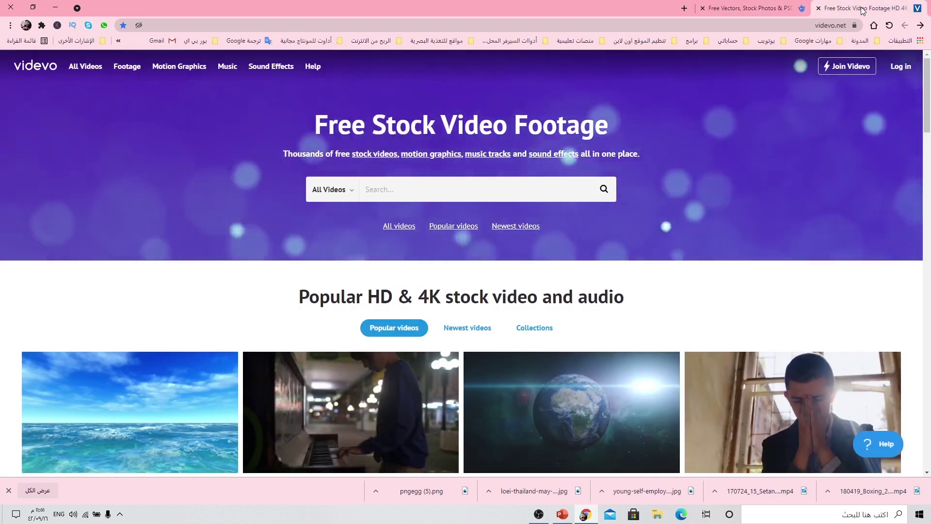
{"action": "left_click", "coordinate": [749, 9]}
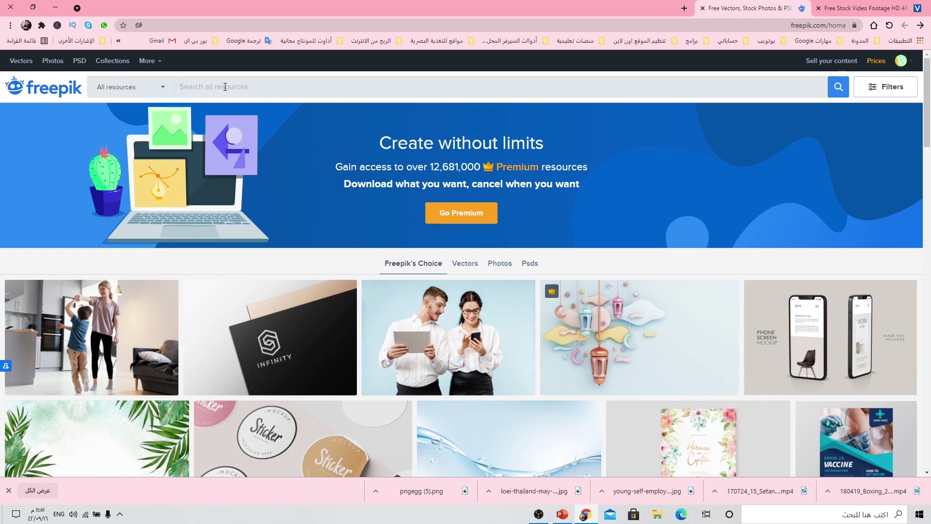
{"action": "type", "text": "kup"}
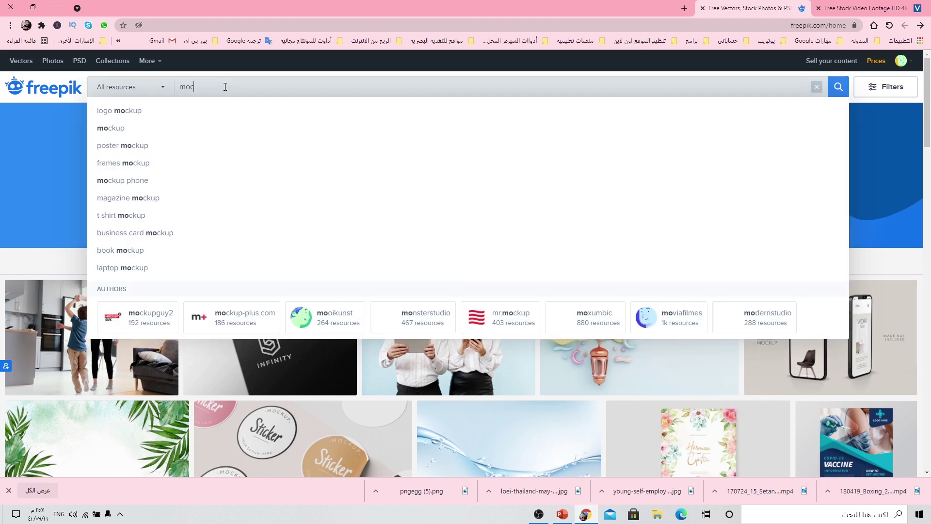
{"action": "key", "text": "Return"}
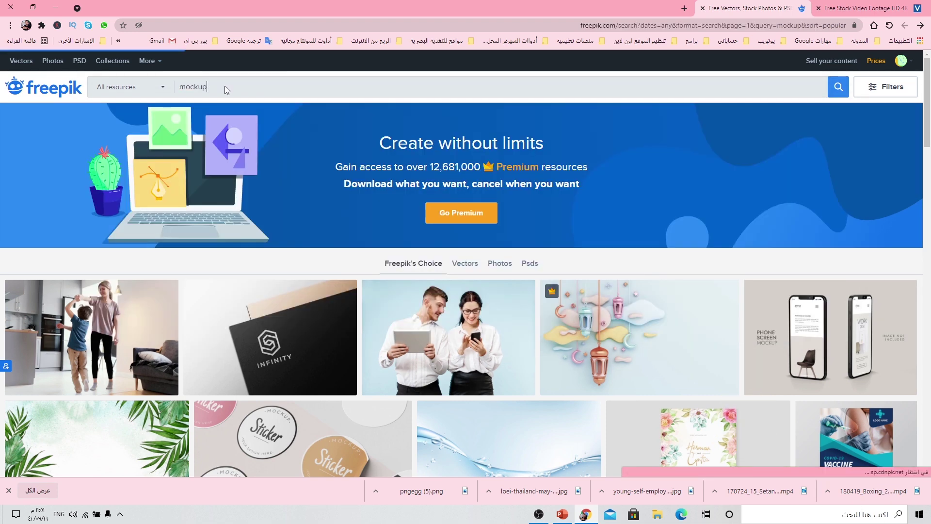
- Filter the Freepik mockup results to photos only
{"action": "left_click", "coordinate": [889, 90]}
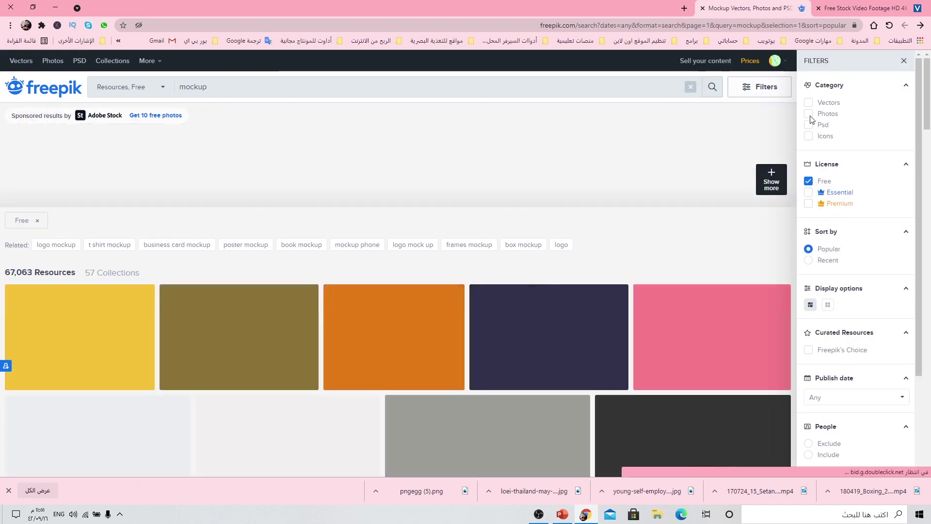
{"action": "left_click", "coordinate": [809, 114]}
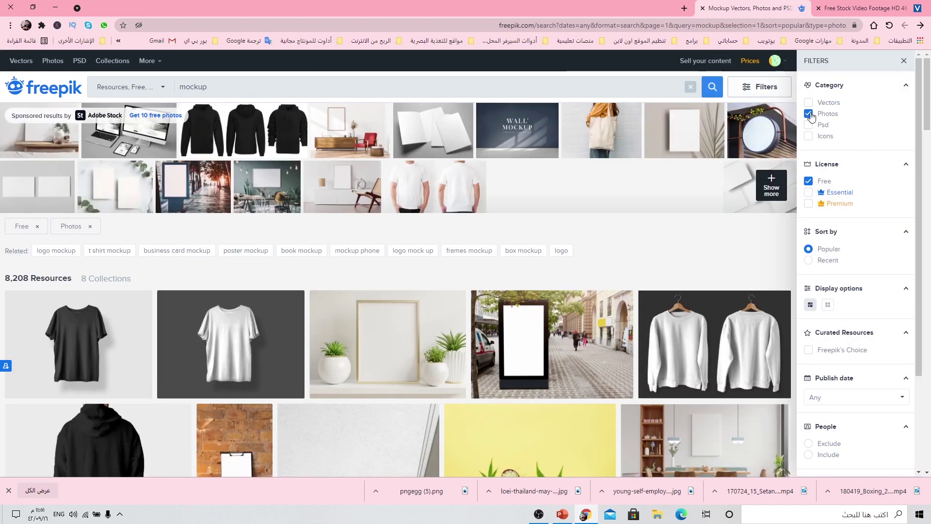
{"action": "left_click", "coordinate": [901, 63]}
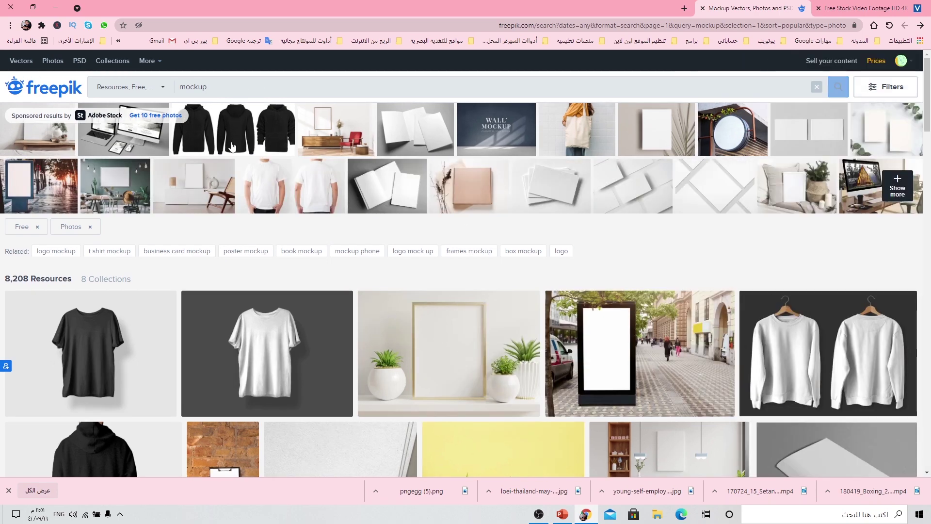
{"action": "scroll", "coordinate": [319, 257], "scroll_direction": "down", "scroll_amount": 10}
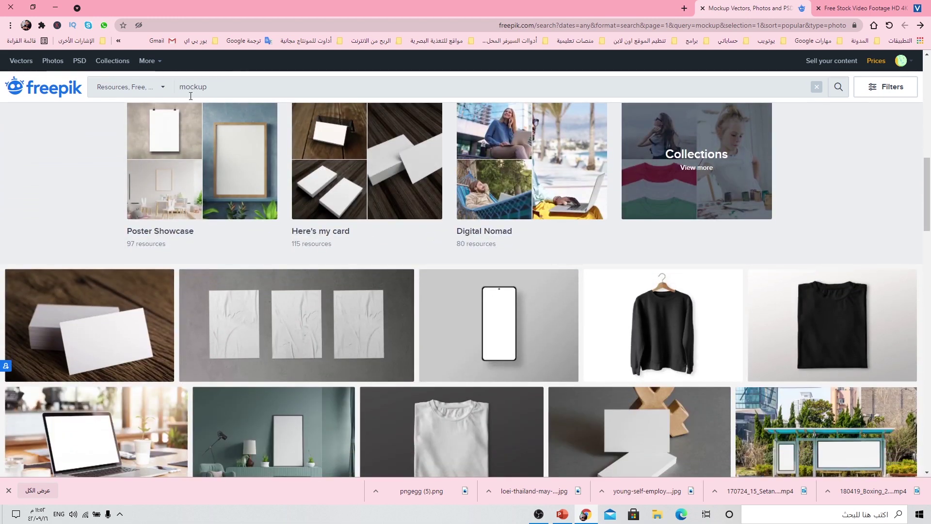
- Search 'mockup computer', download the blank-screen laptop photo, then search 'mockup' again
{"action": "type", "text": "co"}
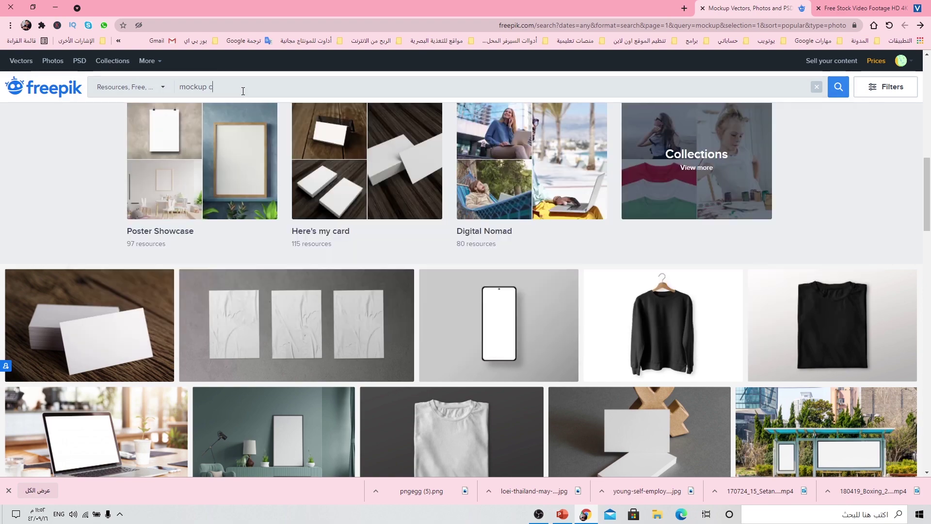
{"action": "key", "text": "Down"}
{"action": "key", "text": "Return"}
{"action": "scroll", "coordinate": [495, 307], "scroll_direction": "down", "scroll_amount": 8}
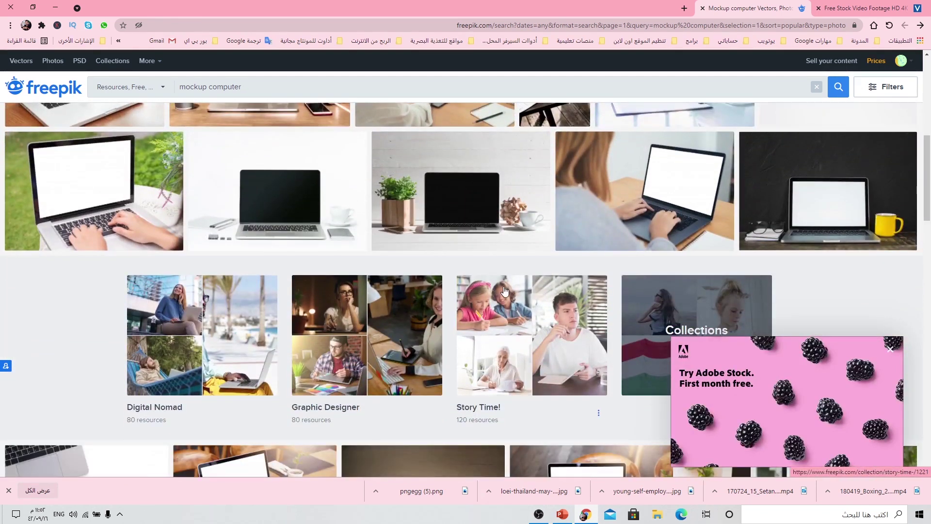
{"action": "left_click", "coordinate": [661, 217]}
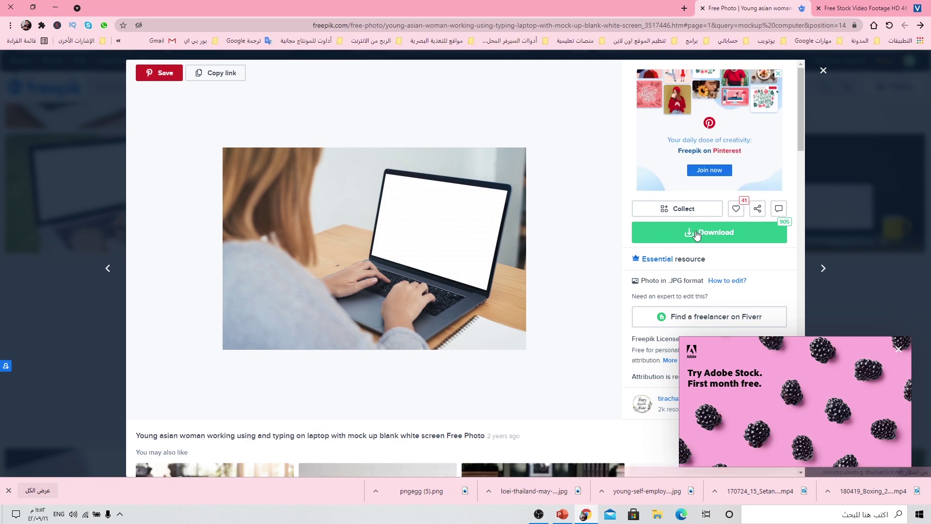
{"action": "left_click", "coordinate": [697, 234]}
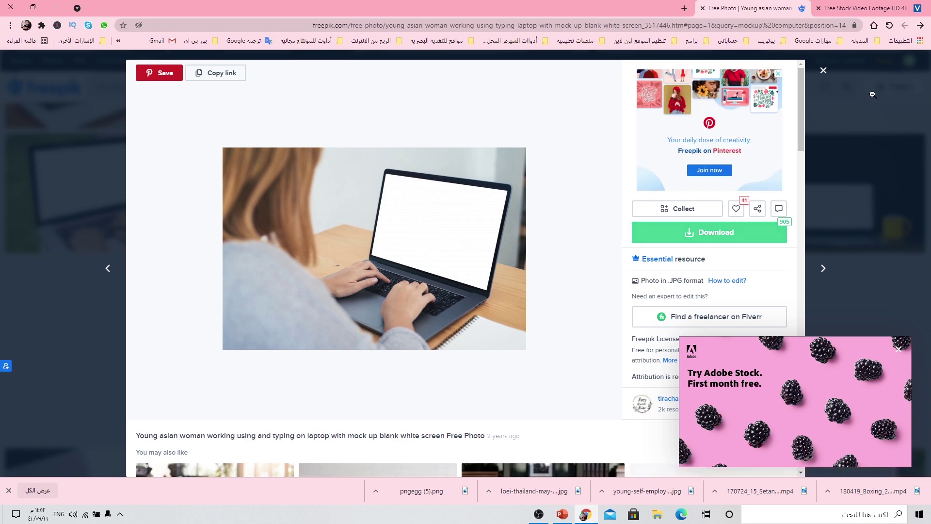
{"action": "left_click", "coordinate": [822, 72]}
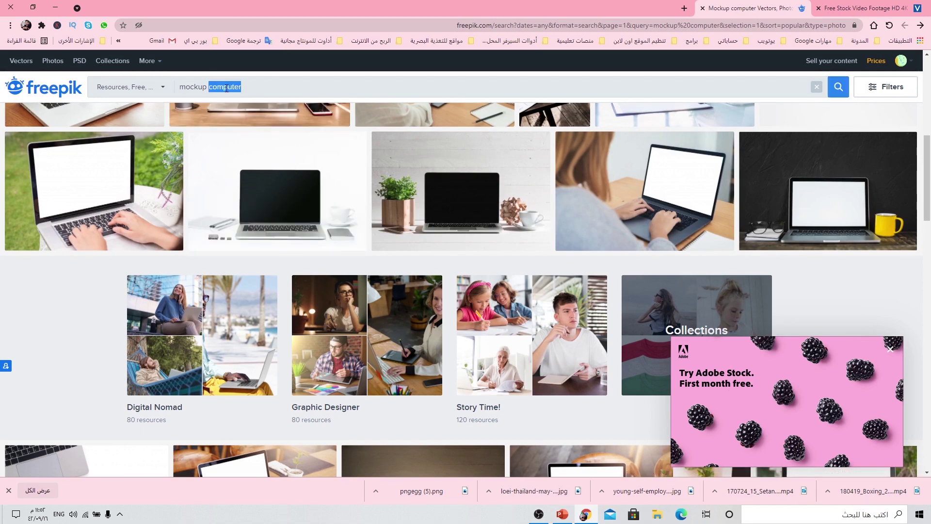
{"action": "key", "text": "Return"}
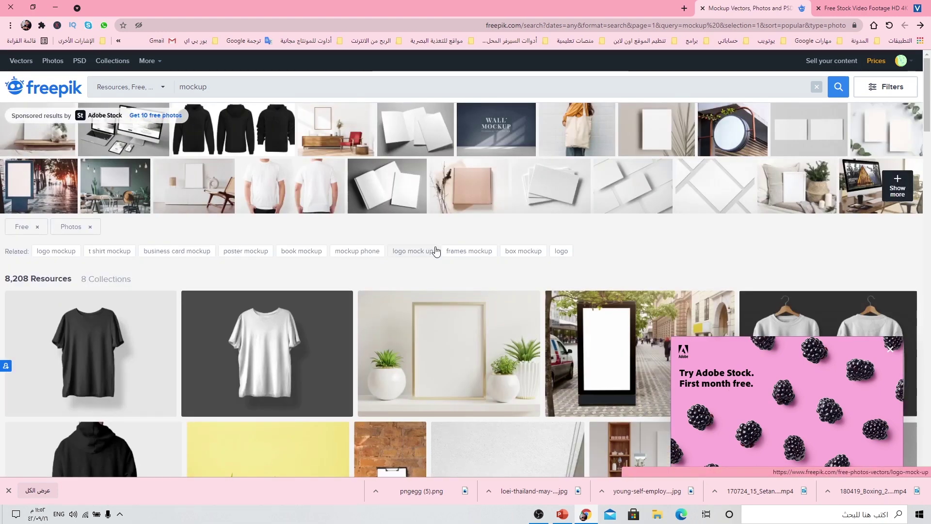
- On Videvo, list popular videos excluding premium and editorial clips, leaving only free ones
{"action": "left_click", "coordinate": [861, 8]}
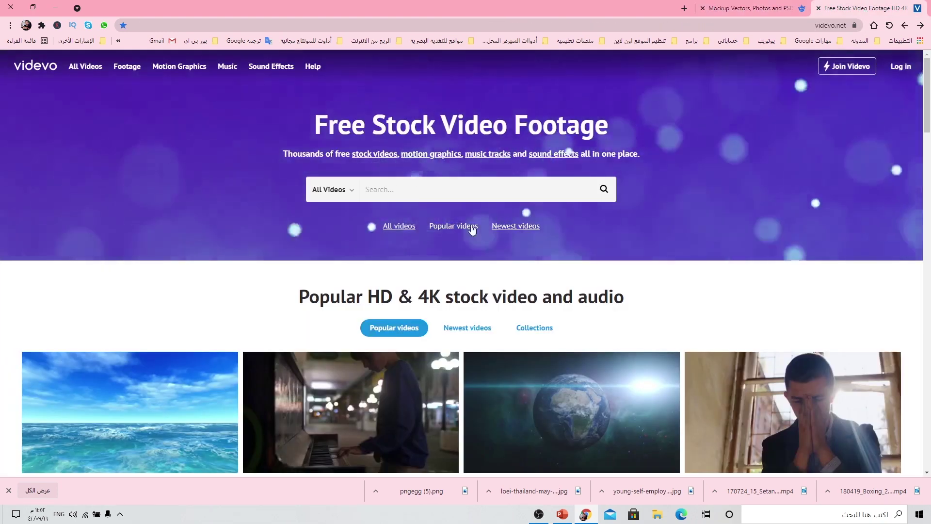
{"action": "scroll", "coordinate": [438, 303], "scroll_direction": "down", "scroll_amount": 15}
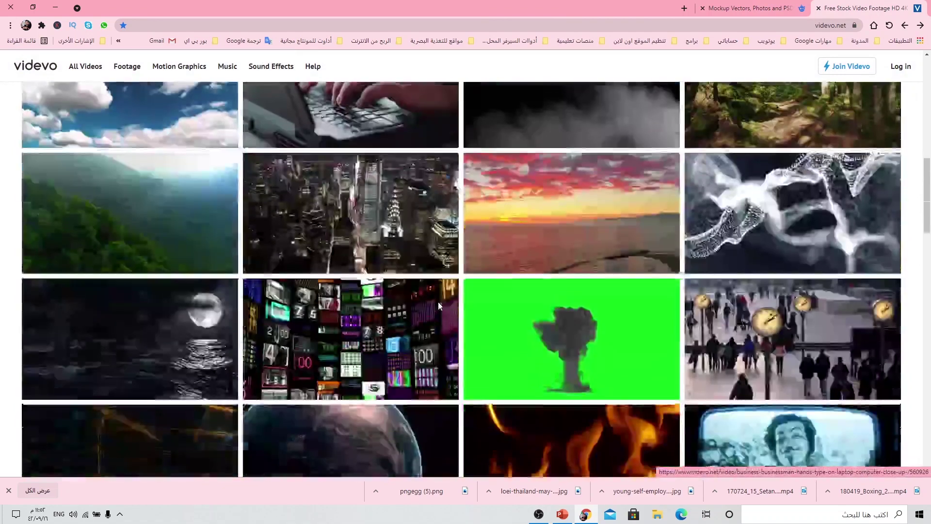
{"action": "scroll", "coordinate": [438, 307], "scroll_direction": "down", "scroll_amount": 2}
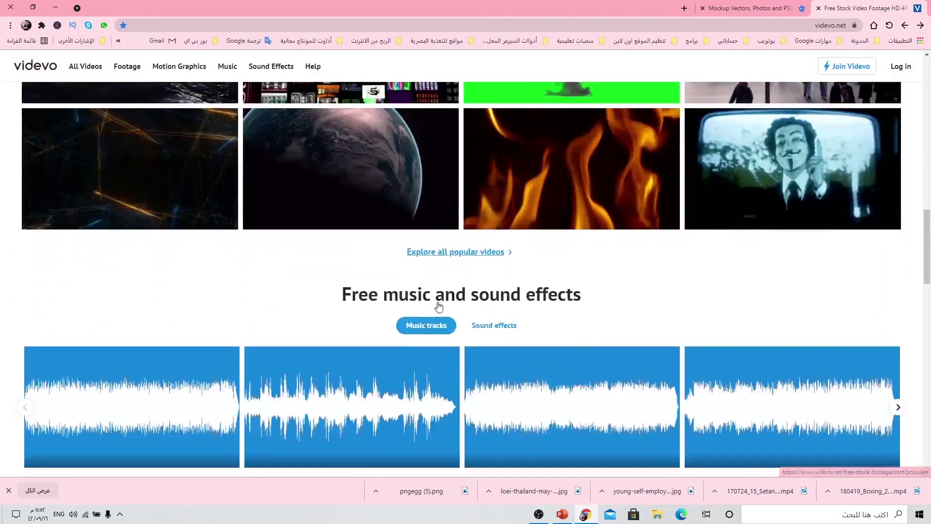
{"action": "left_click", "coordinate": [464, 253]}
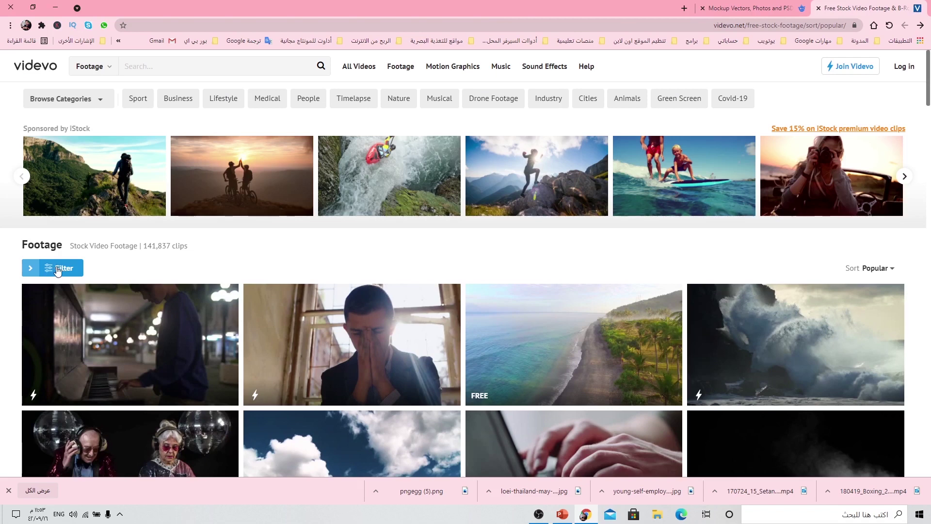
{"action": "left_click", "coordinate": [57, 269]}
{"action": "scroll", "coordinate": [69, 339], "scroll_direction": "down", "scroll_amount": 3}
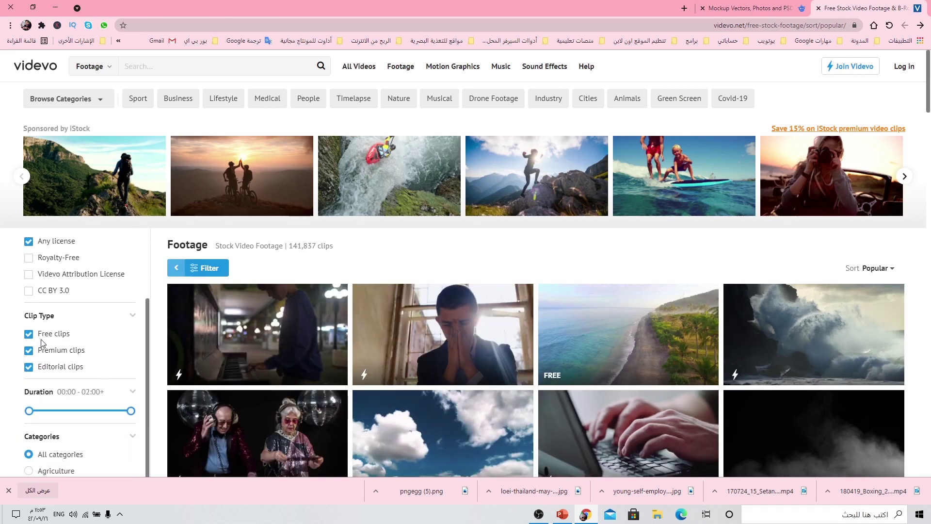
{"action": "left_click", "coordinate": [29, 351]}
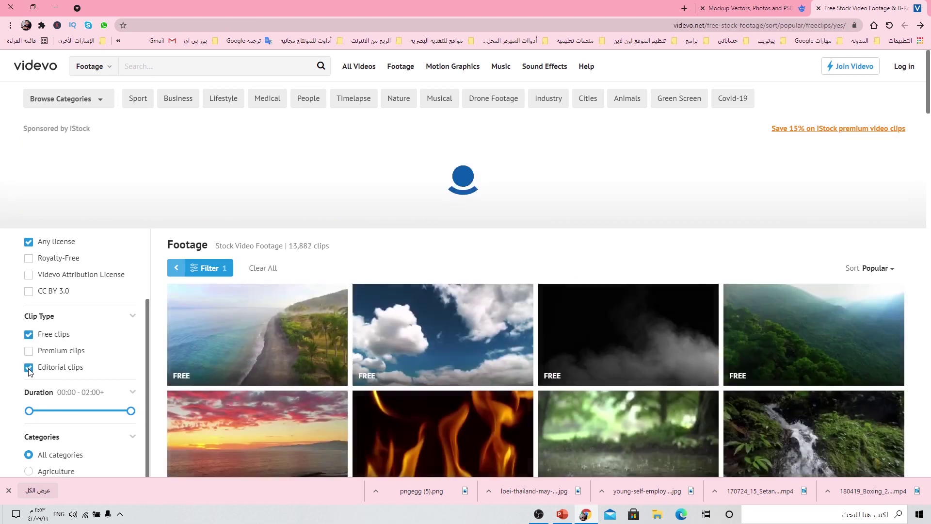
{"action": "left_click", "coordinate": [29, 367]}
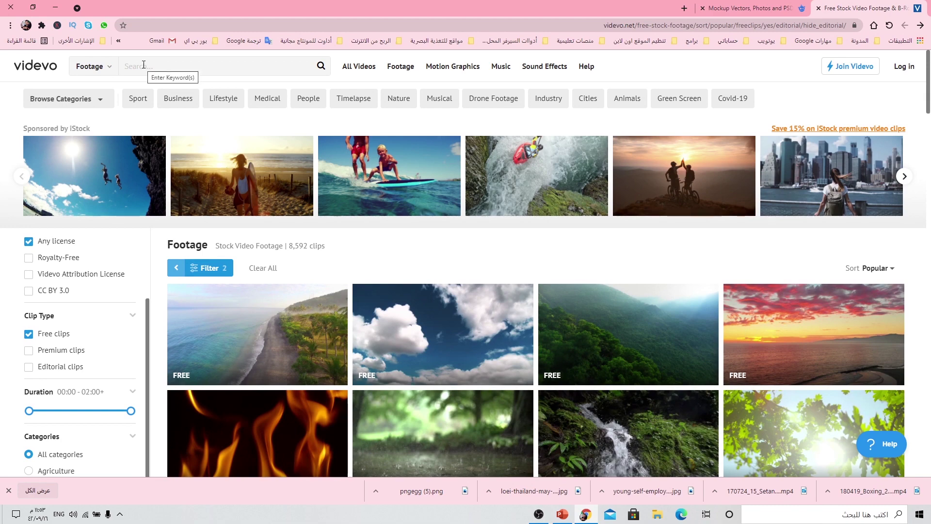
- Open the free 'Smoke Wisps Slowly Rising' clip page, then minimise the browser
{"action": "scroll", "coordinate": [443, 335], "scroll_direction": "down", "scroll_amount": 6}
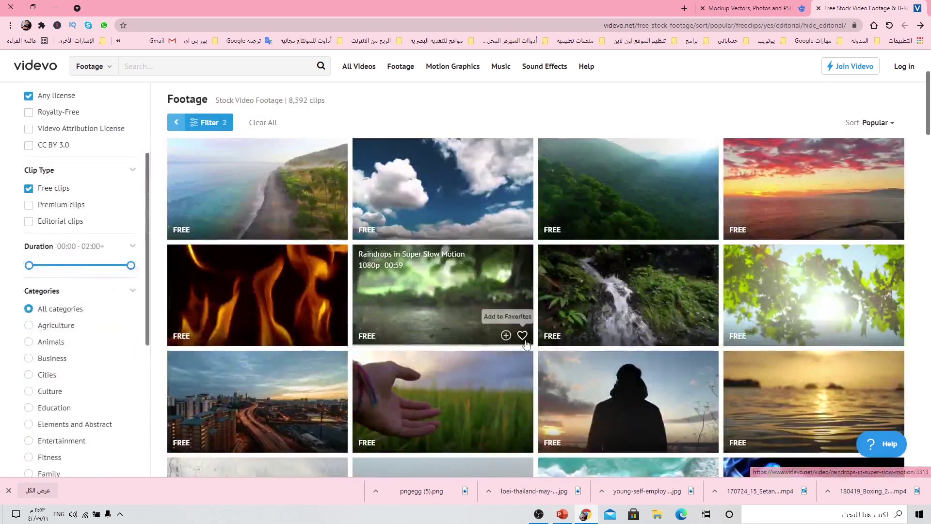
{"action": "scroll", "coordinate": [527, 344], "scroll_direction": "down", "scroll_amount": 3}
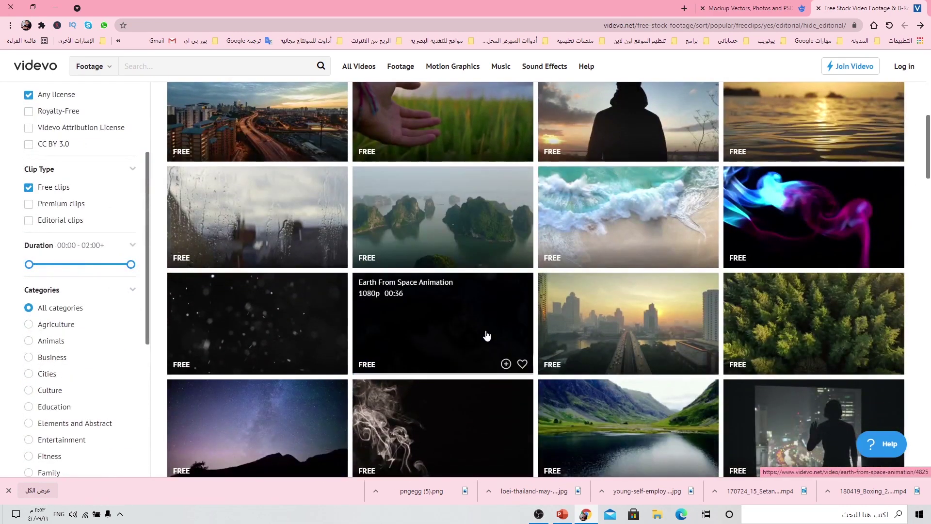
{"action": "scroll", "coordinate": [486, 335], "scroll_direction": "down", "scroll_amount": 2}
{"action": "scroll", "coordinate": [422, 330], "scroll_direction": "down", "scroll_amount": 1}
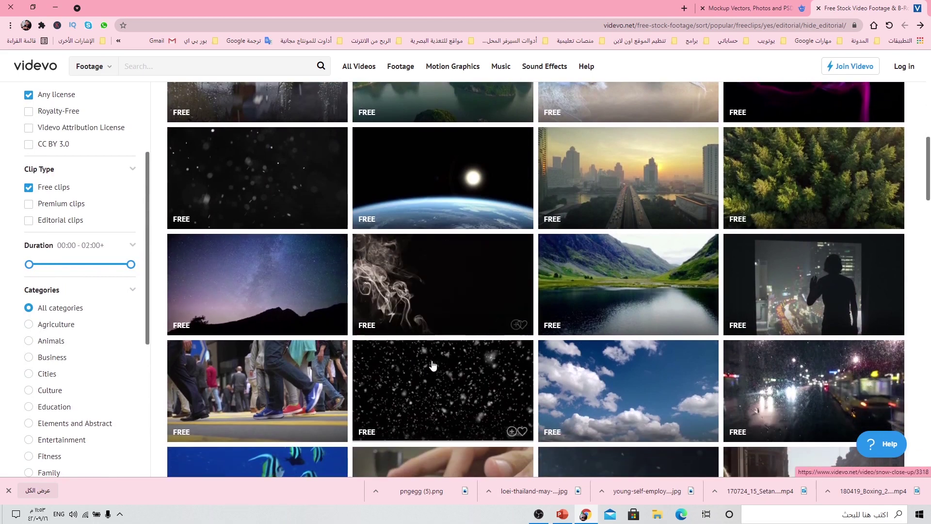
{"action": "left_click", "coordinate": [441, 295]}
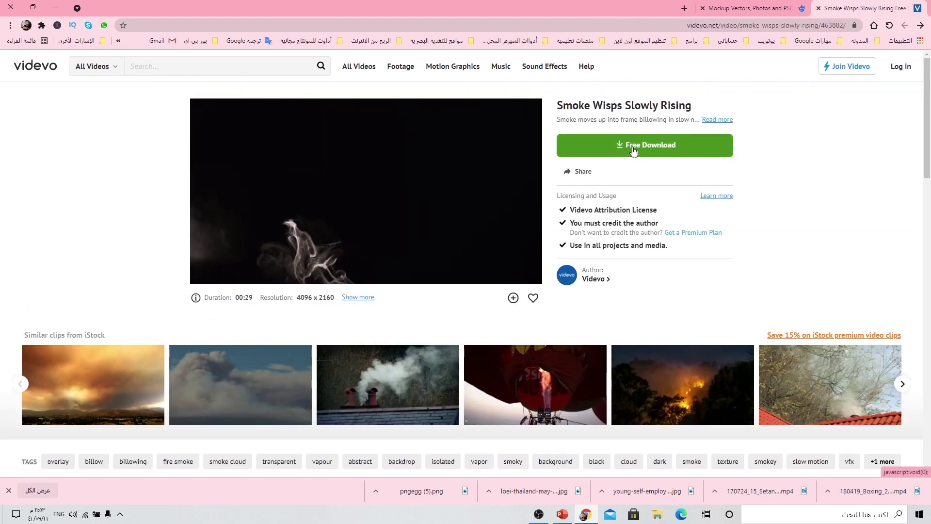
{"action": "left_click", "coordinate": [61, 2]}
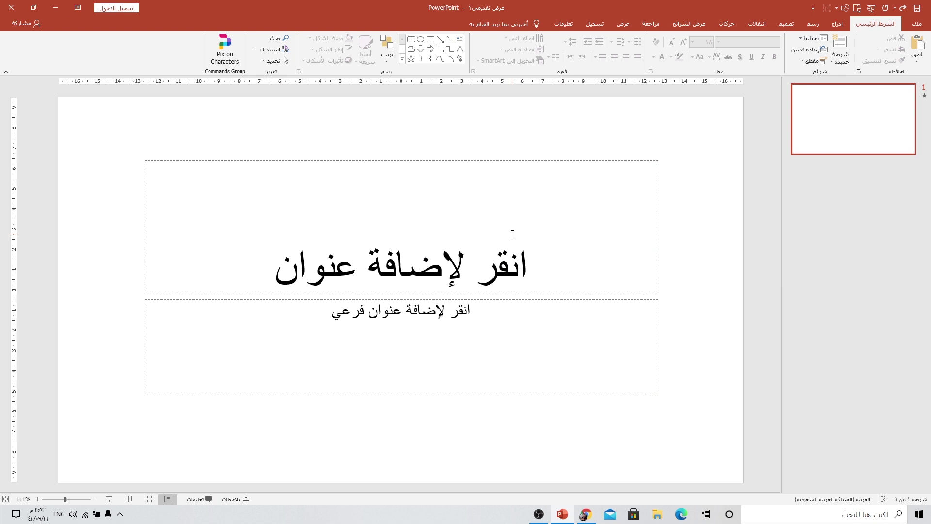
- Switch the slide to the Blank layout
{"action": "right_click", "coordinate": [706, 177]}
{"action": "mouse_move", "coordinate": [672, 208]}
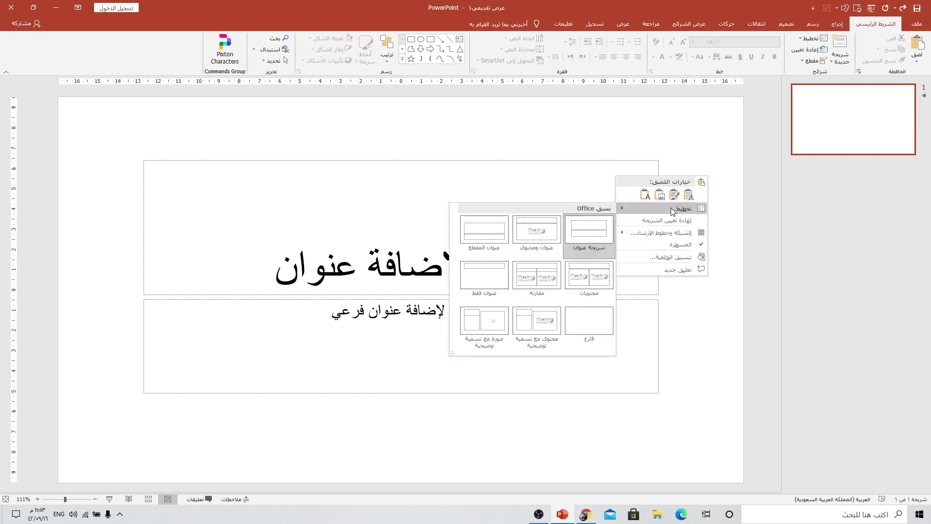
{"action": "left_click", "coordinate": [596, 325]}
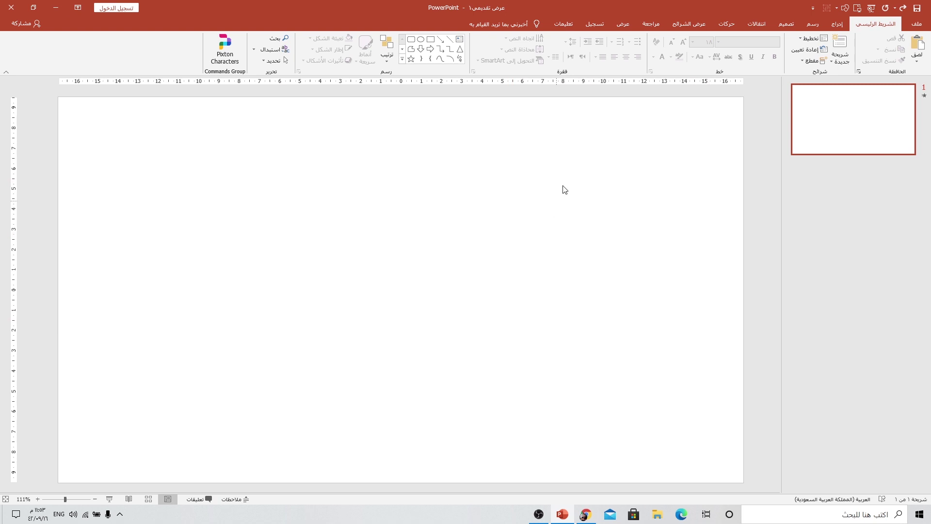
- Insert the Desktop photo of the man with a laptop onto the slide
{"action": "left_click", "coordinate": [837, 24]}
{"action": "left_click", "coordinate": [859, 60]}
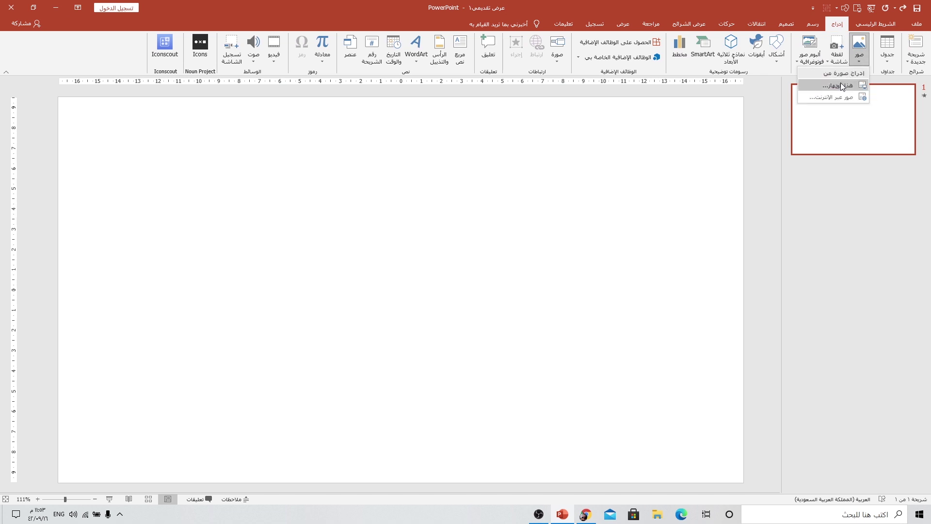
{"action": "left_click", "coordinate": [842, 86]}
{"action": "left_click", "coordinate": [887, 76]}
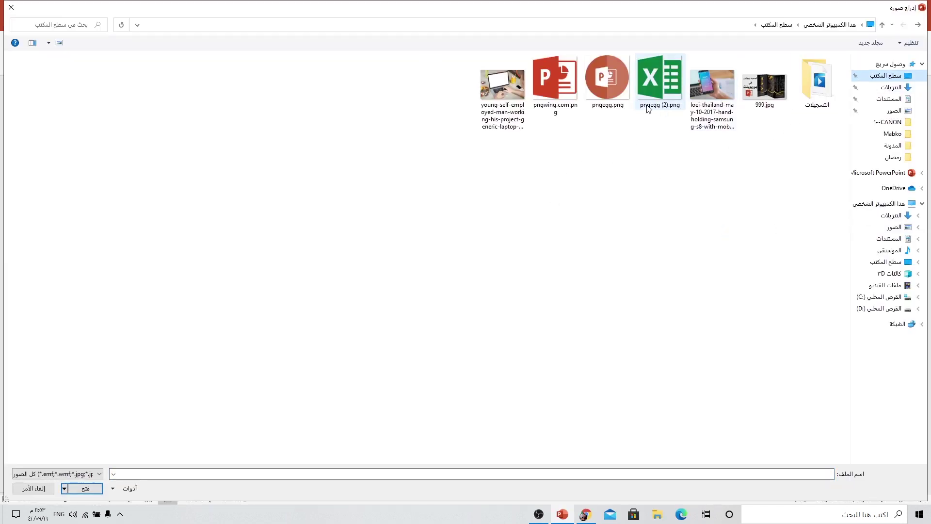
{"action": "left_click", "coordinate": [503, 90]}
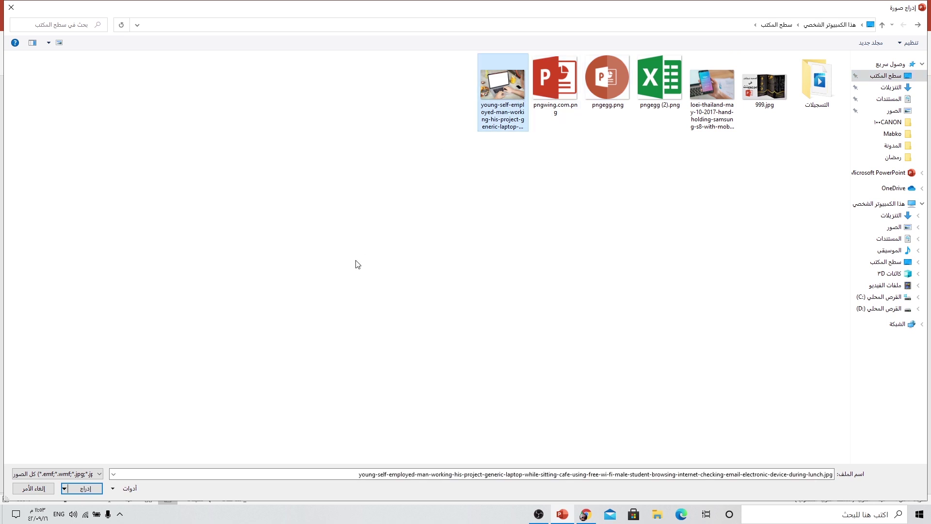
{"action": "left_click", "coordinate": [88, 489]}
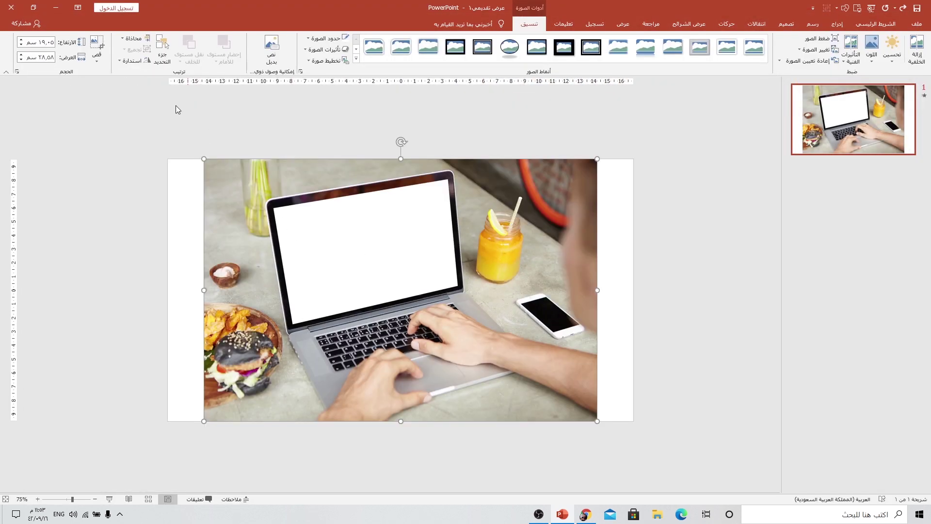
- Crop the laptop photo to a 16:9 aspect ratio, repositioning it within the crop
{"action": "left_click", "coordinate": [100, 62]}
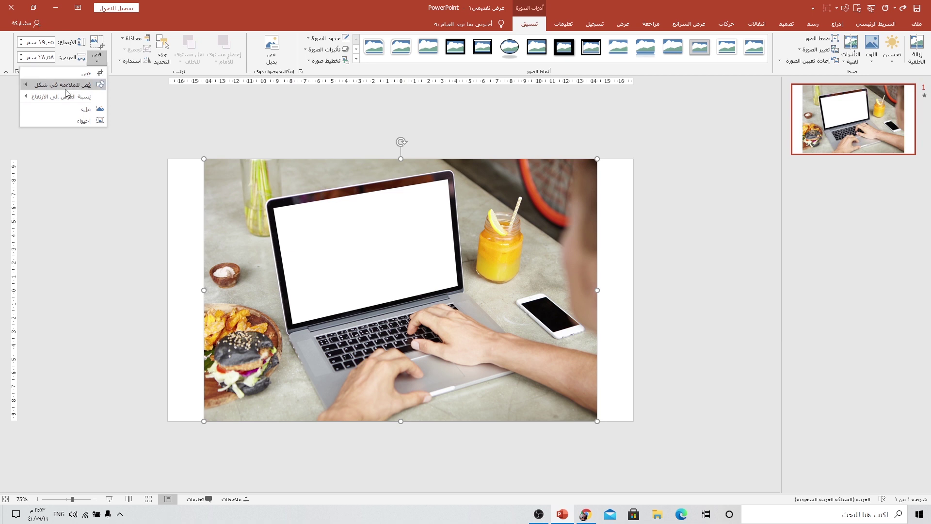
{"action": "mouse_move", "coordinate": [65, 96]}
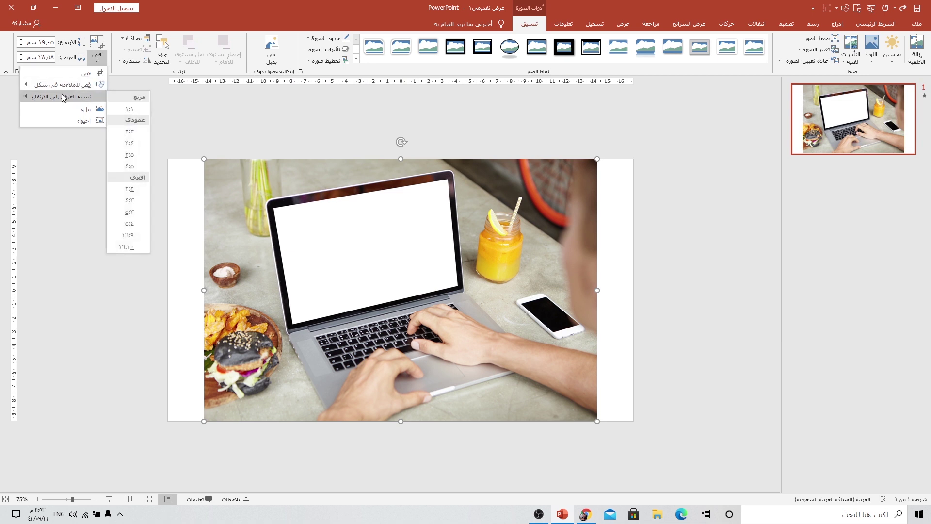
{"action": "left_click", "coordinate": [117, 236]}
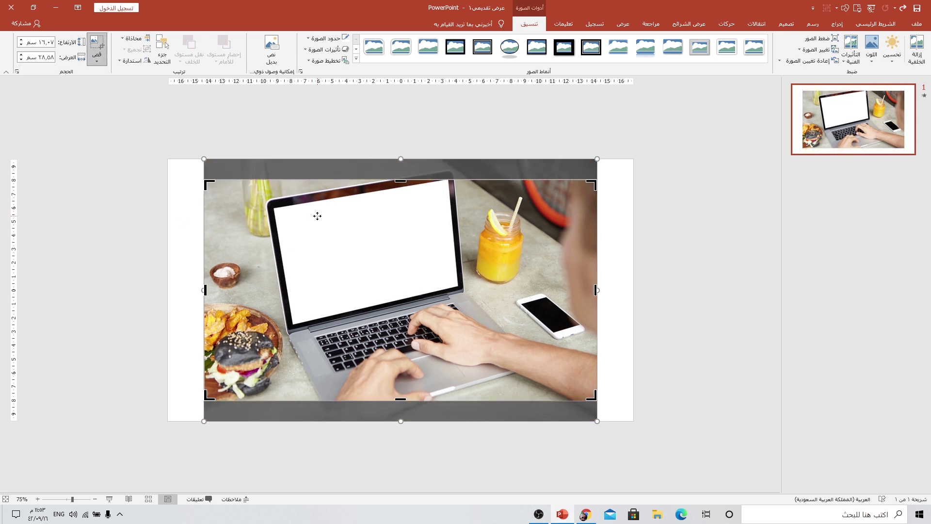
{"action": "left_click_drag", "start_coordinate": [316, 219], "coordinate": [318, 232]}
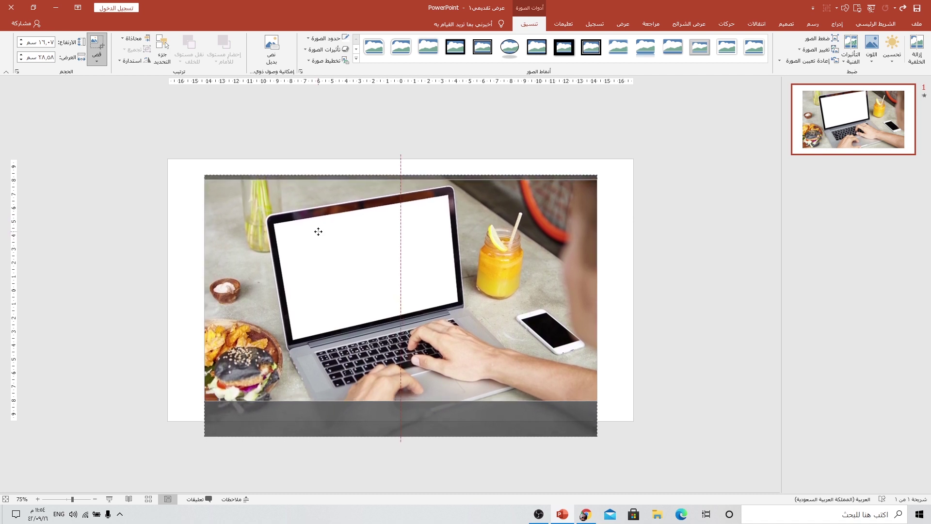
{"action": "left_click", "coordinate": [96, 48]}
- Align the photo to the slide's top and left edges and enlarge it to fill the slide
{"action": "left_click", "coordinate": [131, 38]}
{"action": "left_click", "coordinate": [117, 87]}
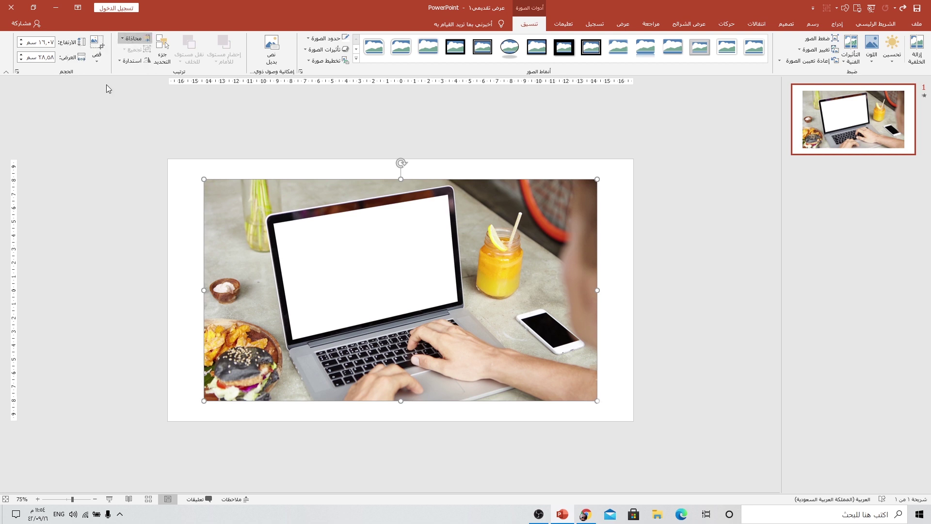
{"action": "left_click", "coordinate": [132, 38]}
{"action": "left_click", "coordinate": [115, 51]}
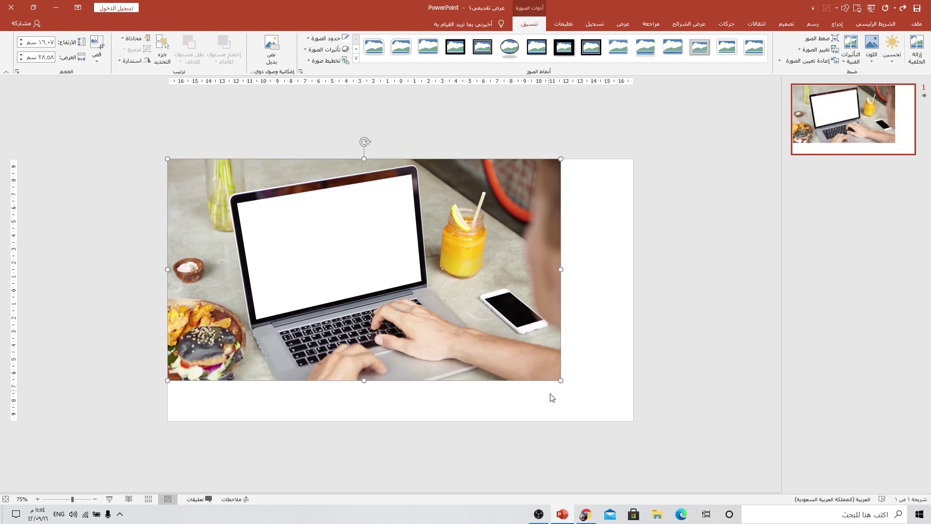
{"action": "left_click_drag", "start_coordinate": [561, 381], "coordinate": [632, 420]}
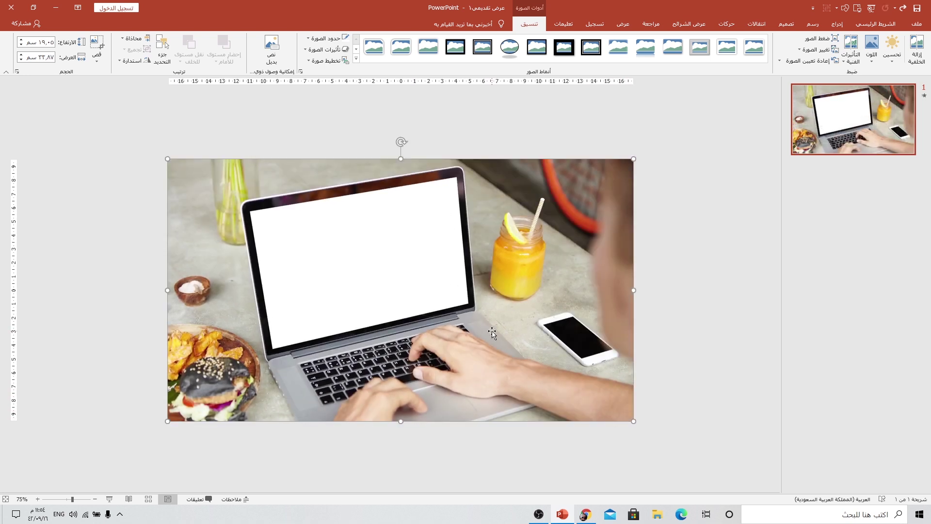
- Start inserting a video from this device
{"action": "left_click", "coordinate": [835, 24]}
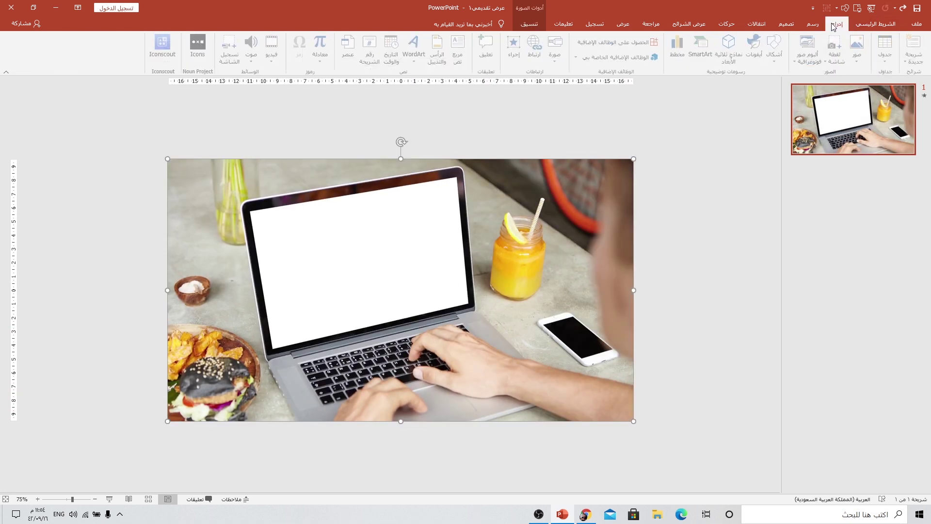
{"action": "left_click", "coordinate": [273, 56]}
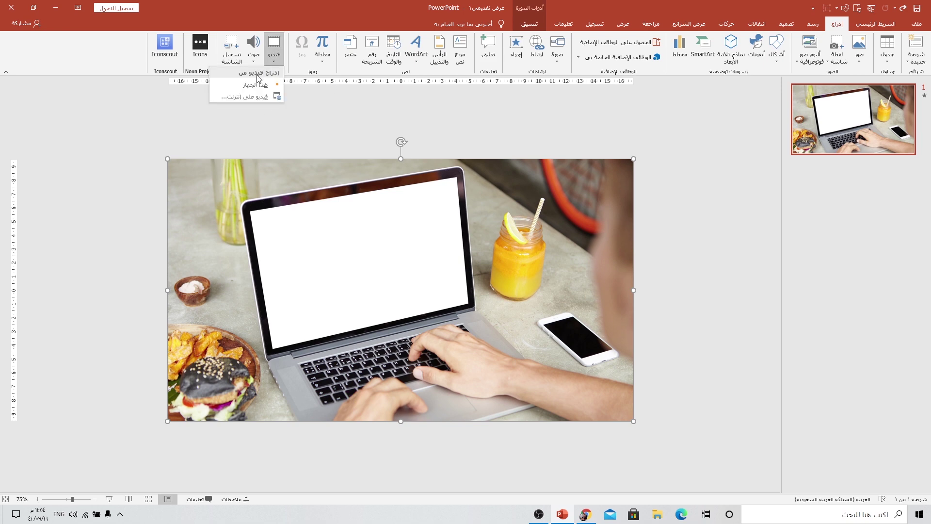
{"action": "left_click", "coordinate": [247, 83]}
- Insert 170724_15_Setangibeach.mp4 and resize it to 8.89 × 15.8 cm over the laptop's blank screen
{"action": "left_click", "coordinate": [341, 152]}
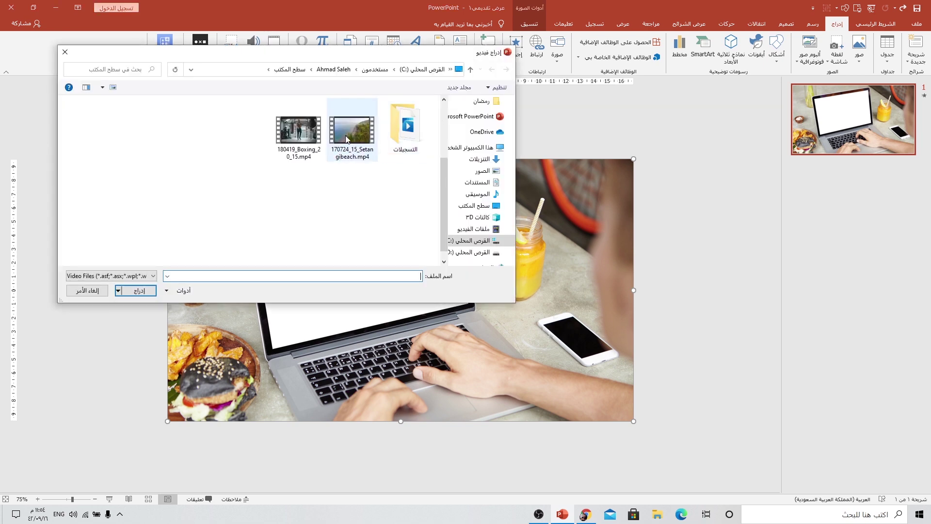
{"action": "left_click", "coordinate": [145, 292]}
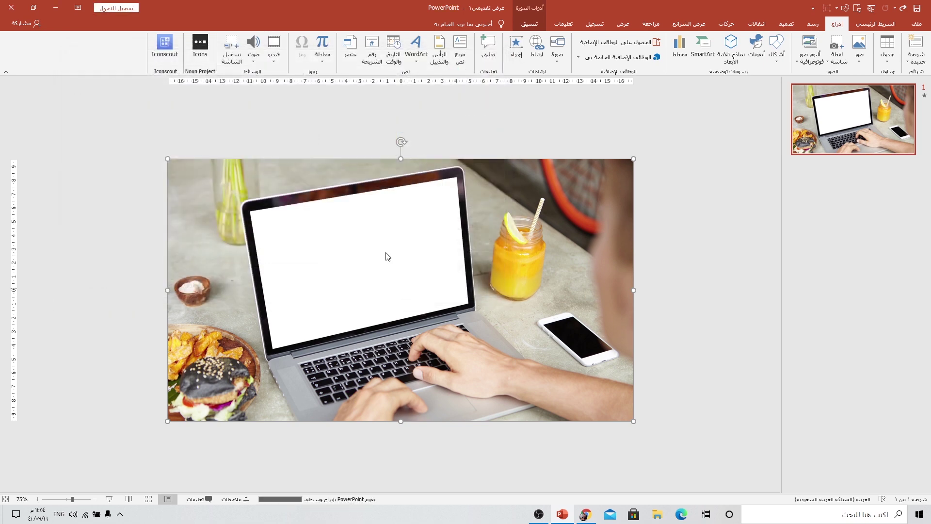
{"action": "left_click_drag", "start_coordinate": [167, 159], "coordinate": [366, 270]}
{"action": "left_click_drag", "start_coordinate": [456, 316], "coordinate": [358, 272]}
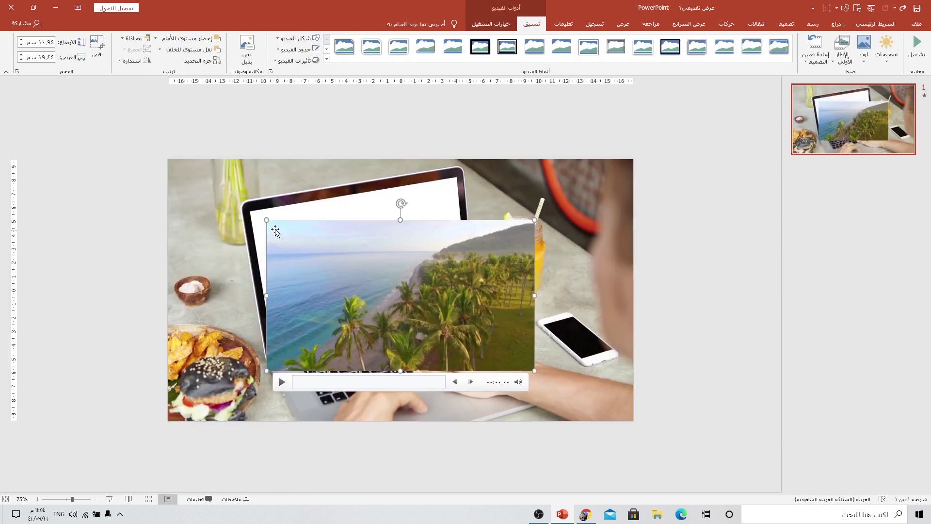
{"action": "left_click_drag", "start_coordinate": [266, 218], "coordinate": [317, 249]}
{"action": "left_click_drag", "start_coordinate": [443, 280], "coordinate": [417, 243]}
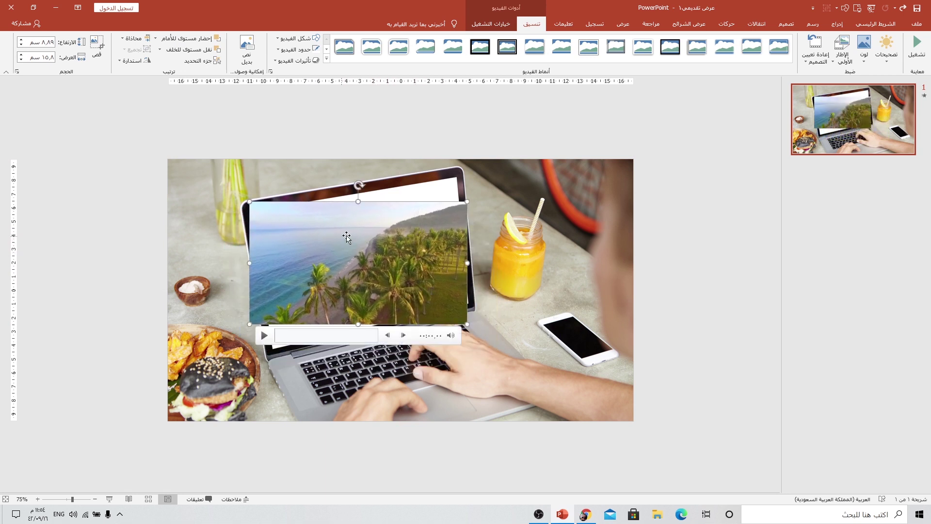
{"action": "right_click", "coordinate": [366, 228]}
- Tilt the beach video with X, Y and Z 3-D rotation presets, then move it onto the laptop screen
{"action": "left_click", "coordinate": [316, 395]}
{"action": "left_click", "coordinate": [112, 107]}
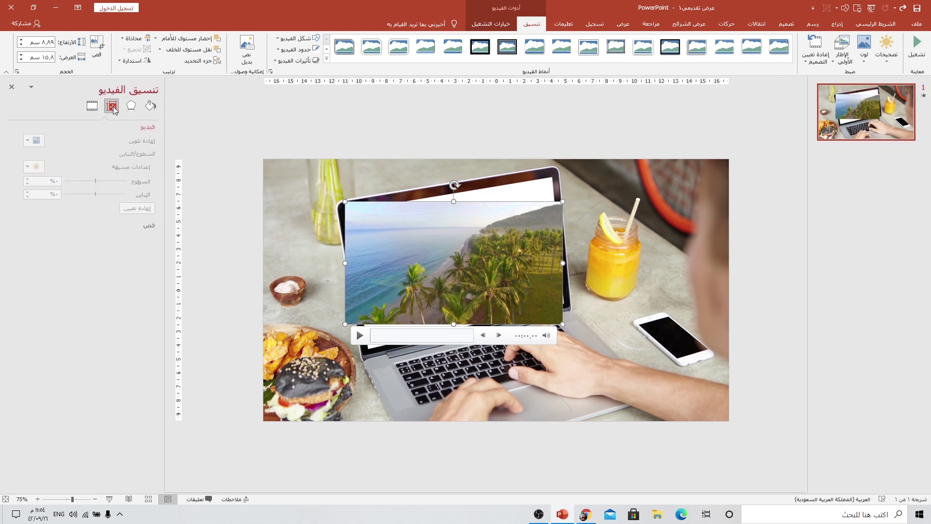
{"action": "left_click", "coordinate": [131, 106]}
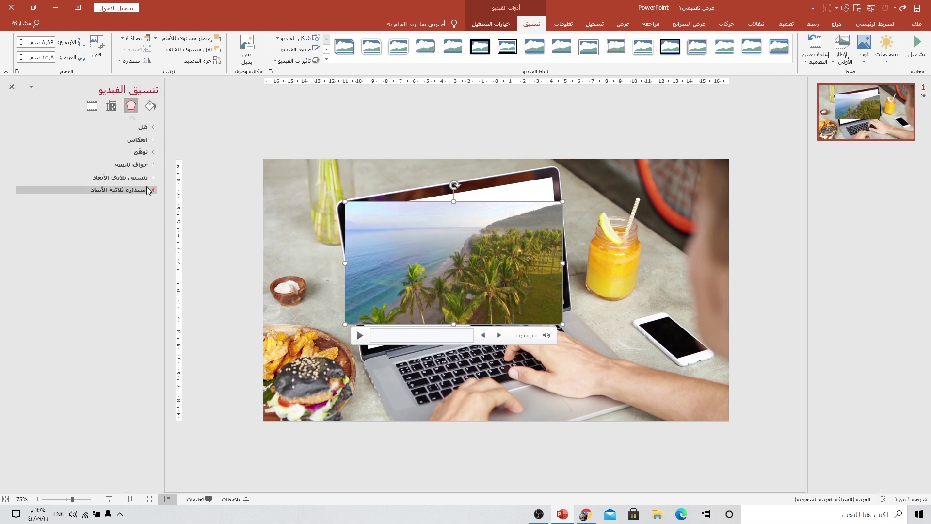
{"action": "left_click", "coordinate": [147, 190]}
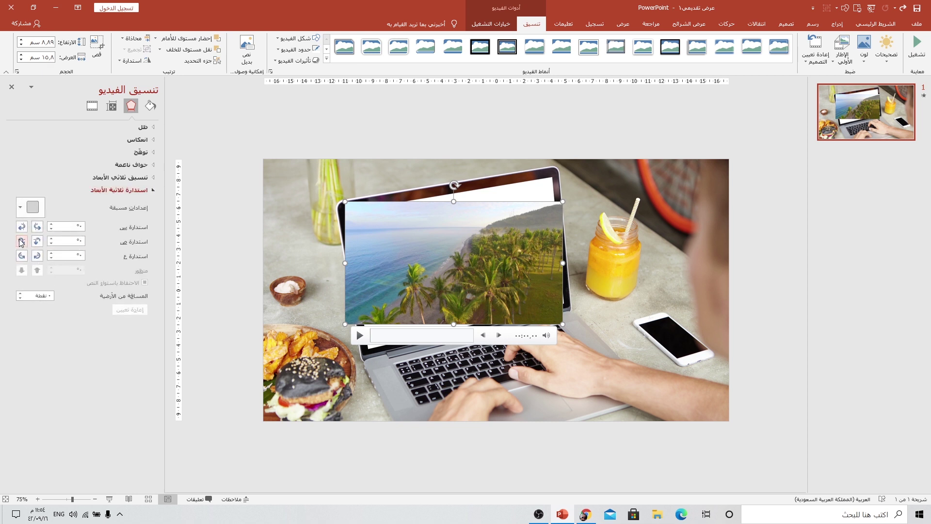
{"action": "left_click", "coordinate": [22, 242]}
{"action": "left_click", "coordinate": [21, 242]}
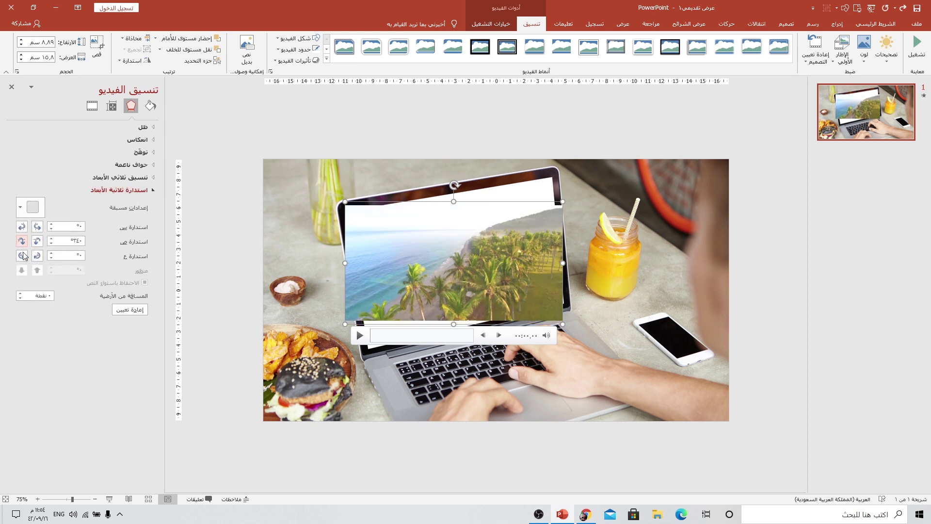
{"action": "left_click", "coordinate": [21, 255]}
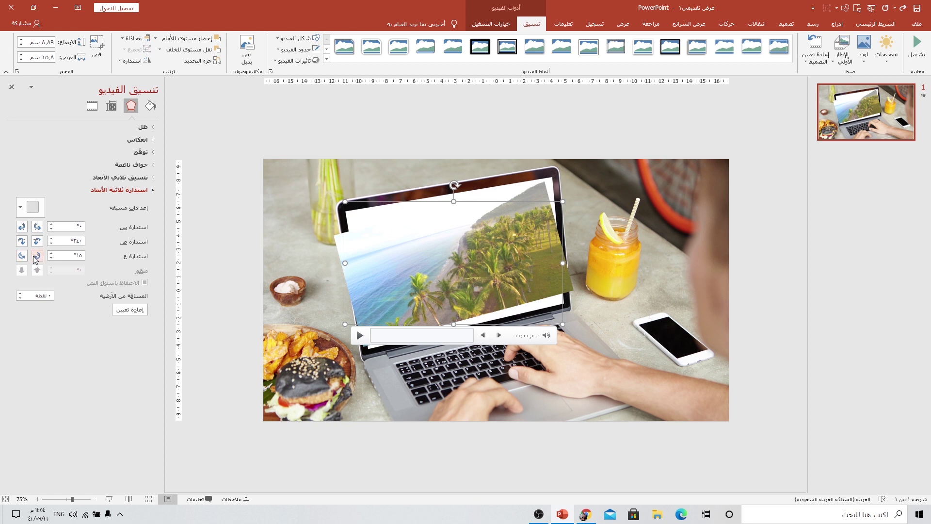
{"action": "left_click", "coordinate": [38, 227]}
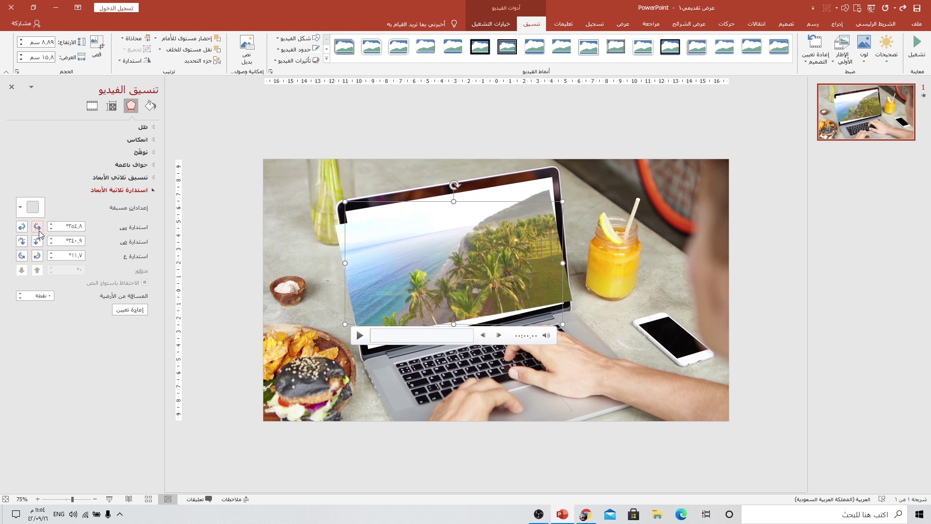
{"action": "left_click", "coordinate": [39, 231]}
{"action": "left_click", "coordinate": [25, 229]}
{"action": "left_click_drag", "start_coordinate": [379, 240], "coordinate": [405, 232]}
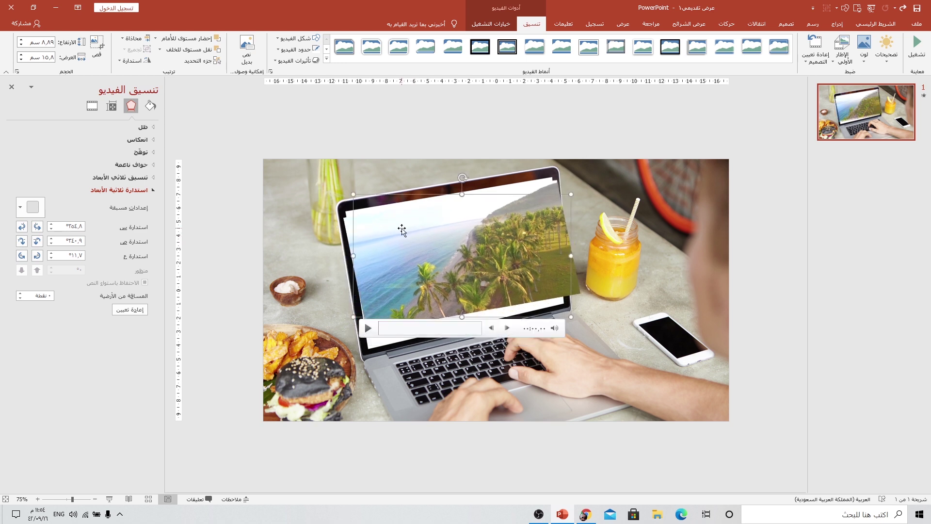
- Crop the tilted video's left and right edges so it is 14.04 cm wide
{"action": "left_click", "coordinate": [97, 47]}
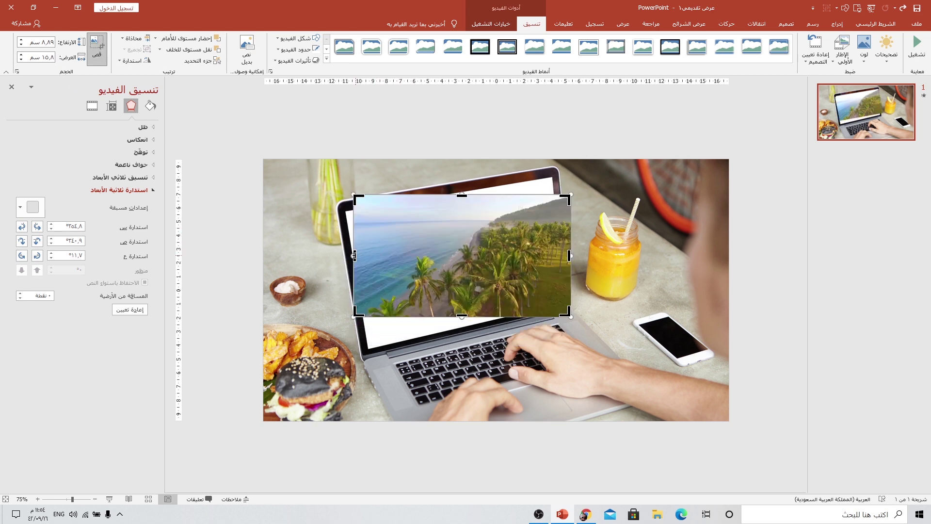
{"action": "left_click_drag", "start_coordinate": [355, 256], "coordinate": [370, 249]}
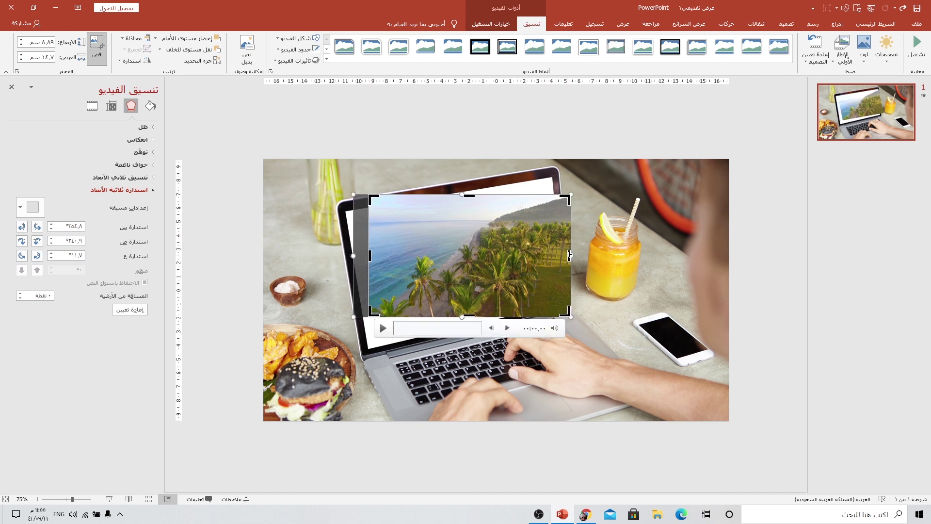
{"action": "left_click_drag", "start_coordinate": [569, 254], "coordinate": [561, 255]}
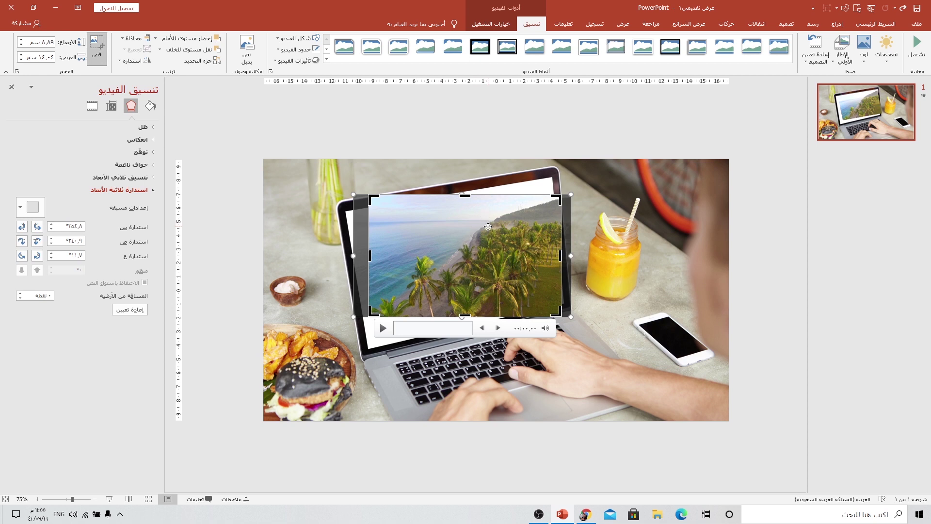
{"action": "left_click", "coordinate": [95, 42]}
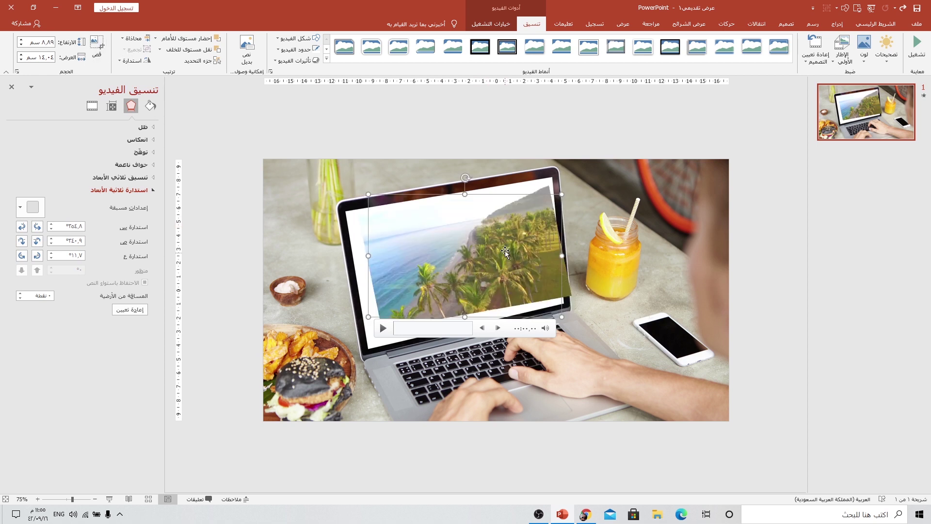
{"action": "left_click", "coordinate": [447, 233]}
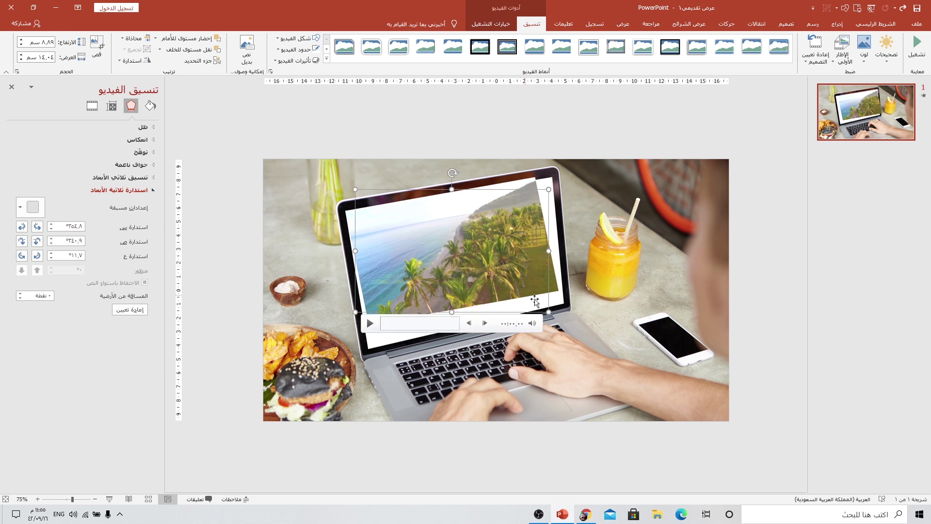
- Reset the beach video to an untilted 10.94 × 19.44 cm and move it to the slide's lower right
{"action": "double_click", "coordinate": [494, 272]}
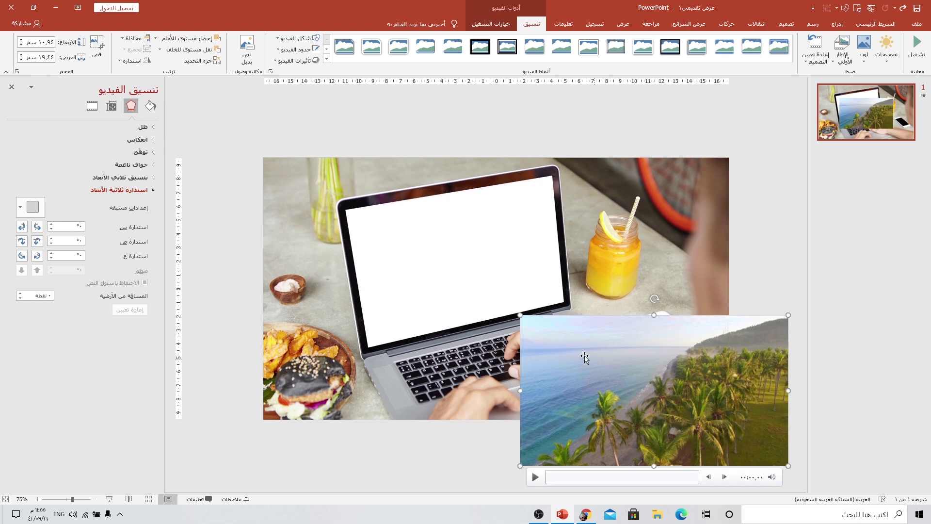
{"action": "left_click_drag", "start_coordinate": [518, 331], "coordinate": [661, 312]}
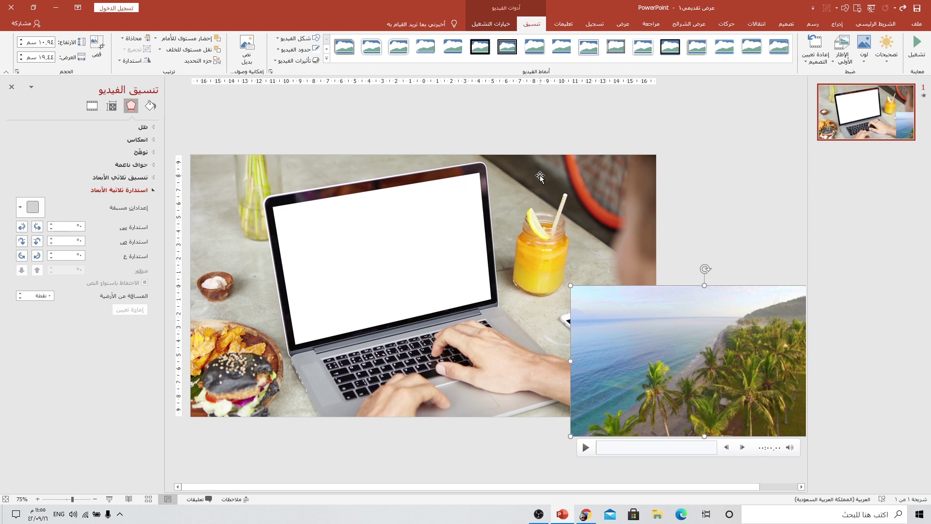
{"action": "left_click", "coordinate": [837, 23]}
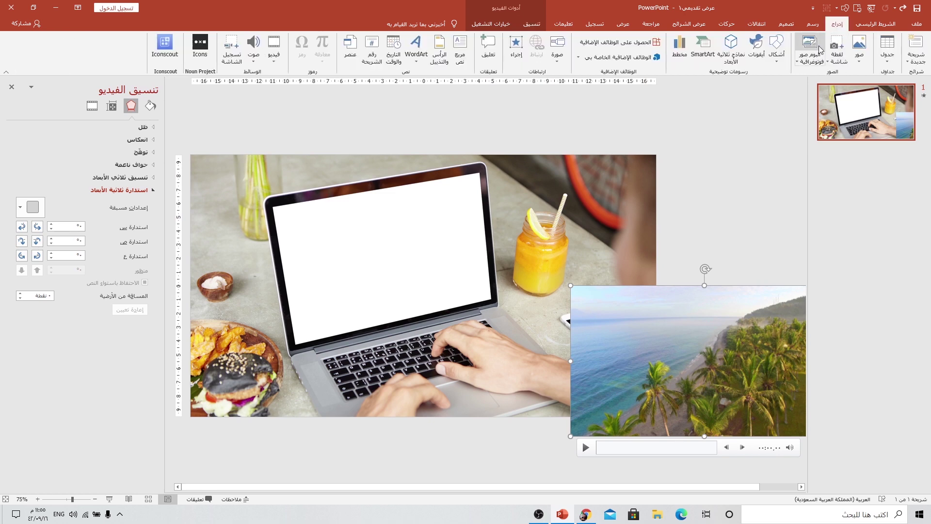
- Draw a rectangle over the laptop's screen and shift it down onto the screen area
{"action": "left_click", "coordinate": [778, 67]}
{"action": "left_click", "coordinate": [757, 85]}
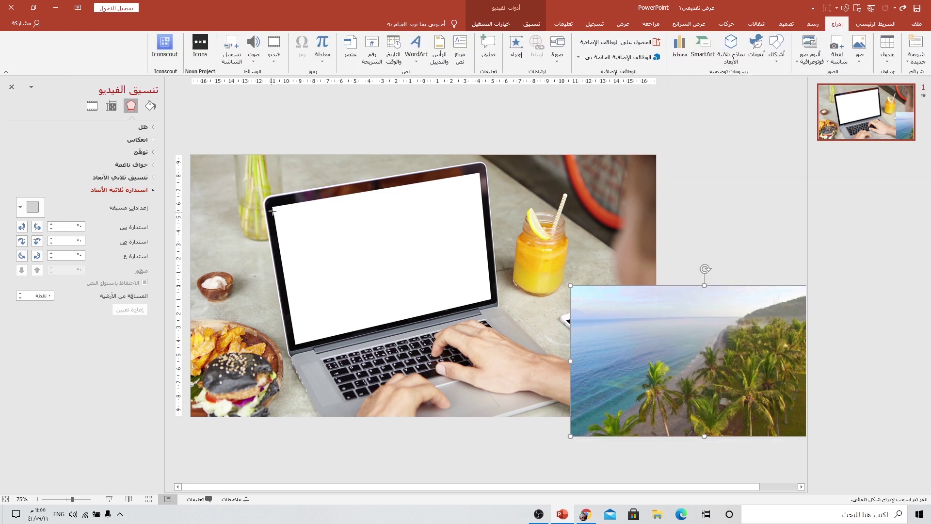
{"action": "left_click_drag", "start_coordinate": [274, 207], "coordinate": [502, 345]}
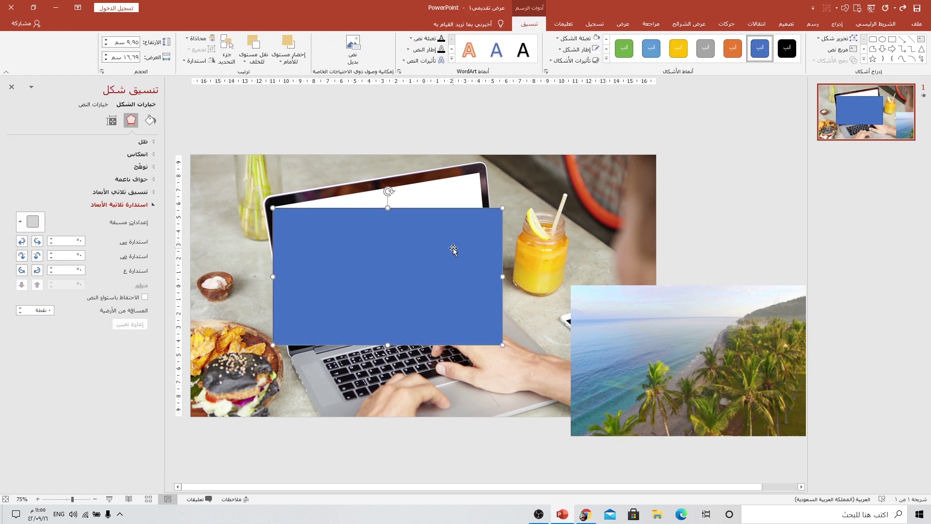
{"action": "mouse_move", "coordinate": [453, 226]}
{"action": "left_mouse_down"}
{"action": "mouse_move", "coordinate": [496, 223]}
{"action": "mouse_move", "coordinate": [476, 250]}
{"action": "mouse_move", "coordinate": [451, 228]}
{"action": "left_mouse_up"}
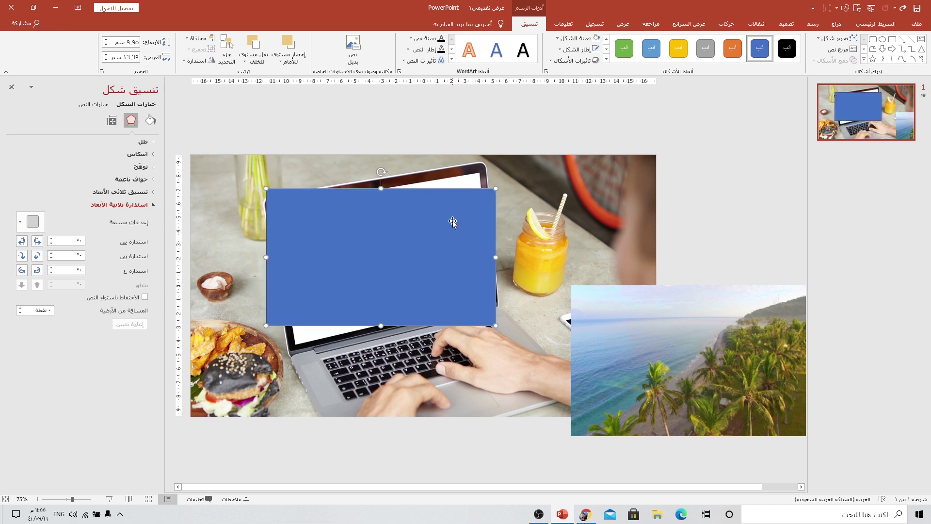
{"action": "left_click_drag", "start_coordinate": [401, 217], "coordinate": [405, 236]}
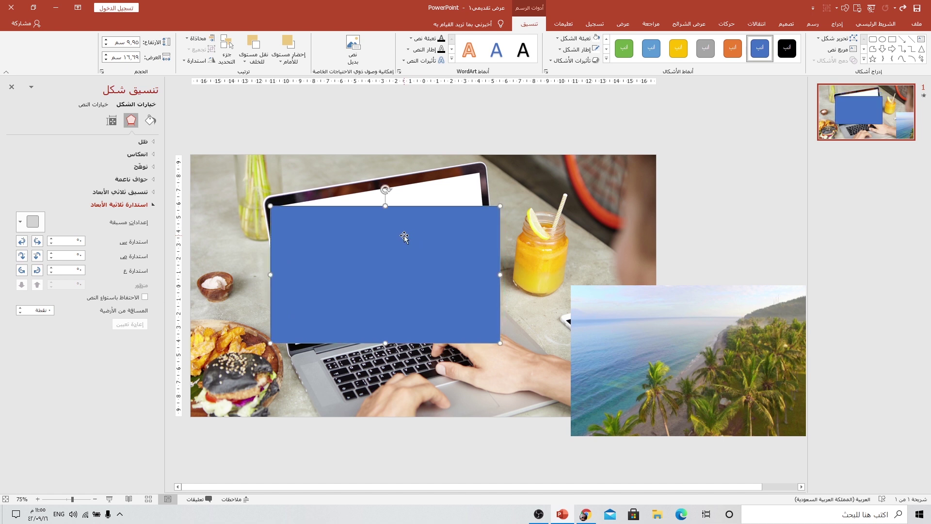
- Switch the blue rectangle into Edit Points mode and zoom in on the laptop
{"action": "left_click", "coordinate": [557, 39]}
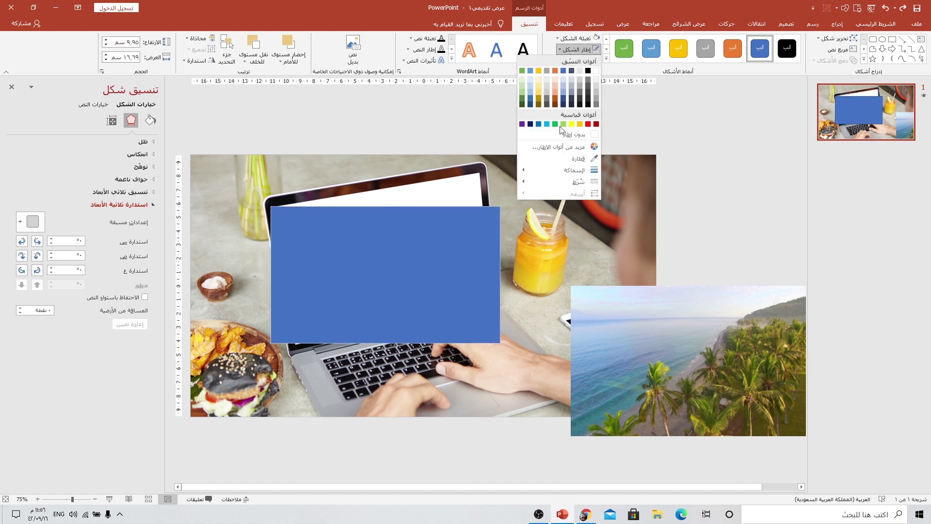
{"action": "left_click", "coordinate": [353, 293]}
{"action": "right_click", "coordinate": [384, 247]}
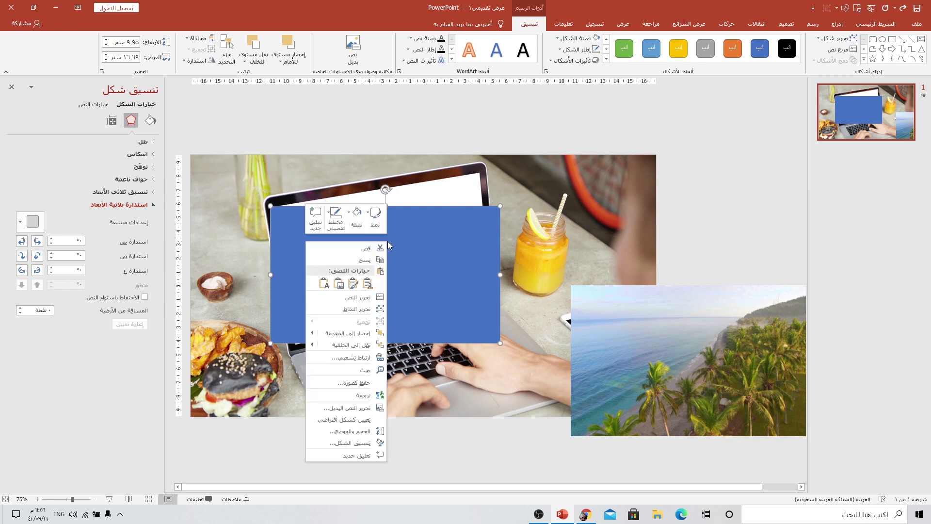
{"action": "left_click", "coordinate": [350, 311]}
{"action": "scroll", "coordinate": [261, 232], "scroll_direction": "up", "scroll_amount": 5}
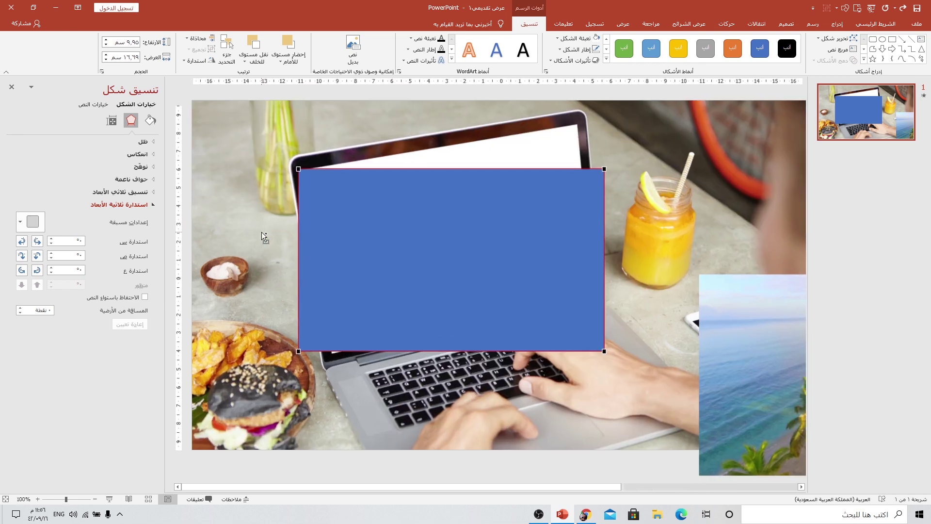
{"action": "scroll", "coordinate": [261, 232], "scroll_direction": "up", "scroll_amount": 2}
{"action": "scroll", "coordinate": [455, 198], "scroll_direction": "up", "scroll_amount": 1}
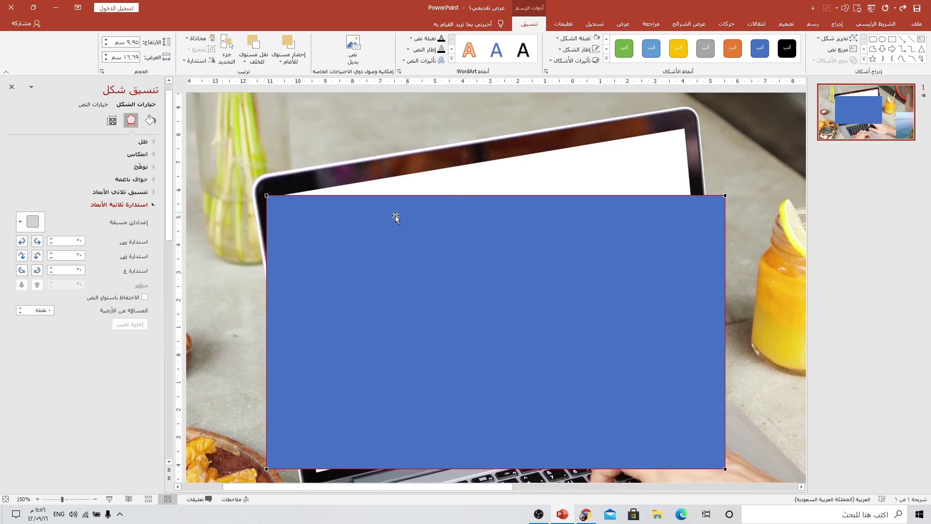
- Drag the rectangle's four corner points onto the tilted laptop screen's corners
{"action": "mouse_move", "coordinate": [271, 197]}
{"action": "left_mouse_down"}
{"action": "mouse_move", "coordinate": [289, 208]}
{"action": "mouse_move", "coordinate": [271, 198]}
{"action": "left_mouse_up"}
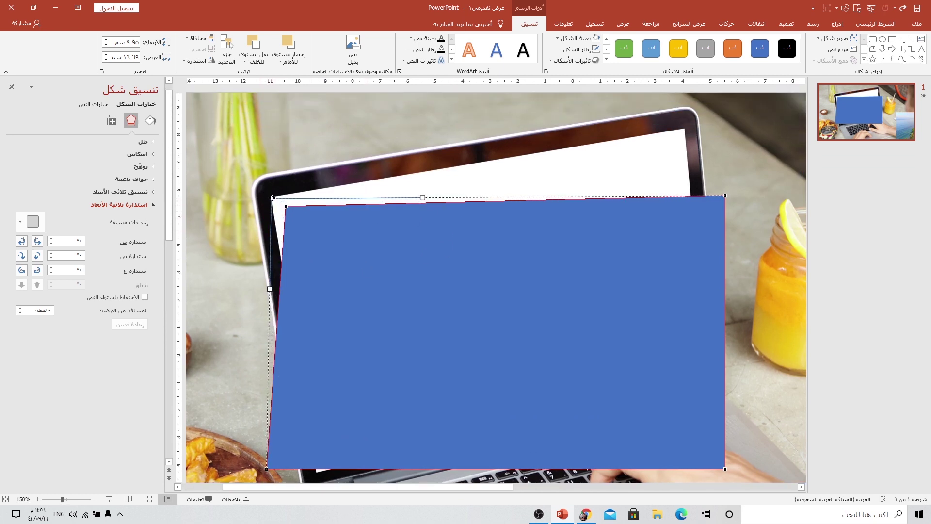
{"action": "left_click_drag", "start_coordinate": [726, 196], "coordinate": [684, 128]}
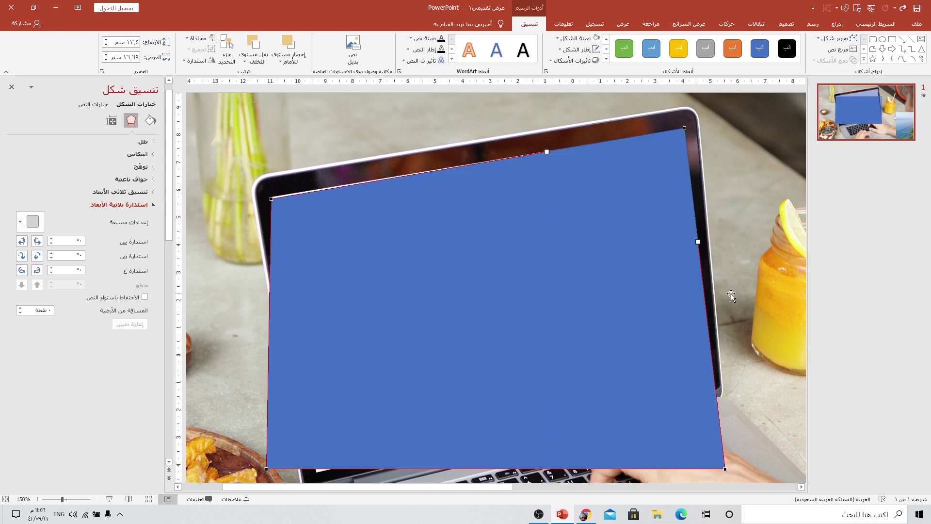
{"action": "left_click_drag", "start_coordinate": [725, 468], "coordinate": [708, 382]}
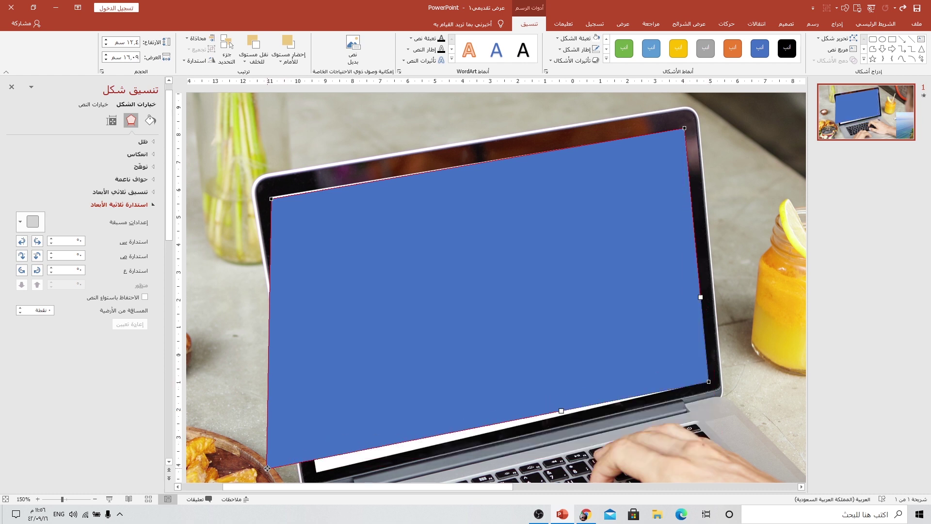
{"action": "left_click_drag", "start_coordinate": [267, 469], "coordinate": [317, 472]}
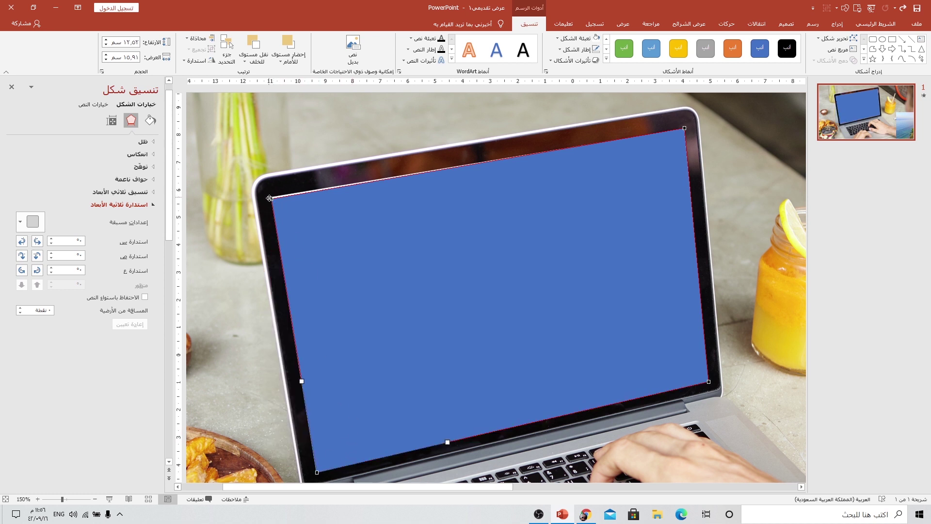
{"action": "left_click_drag", "start_coordinate": [270, 198], "coordinate": [273, 196]}
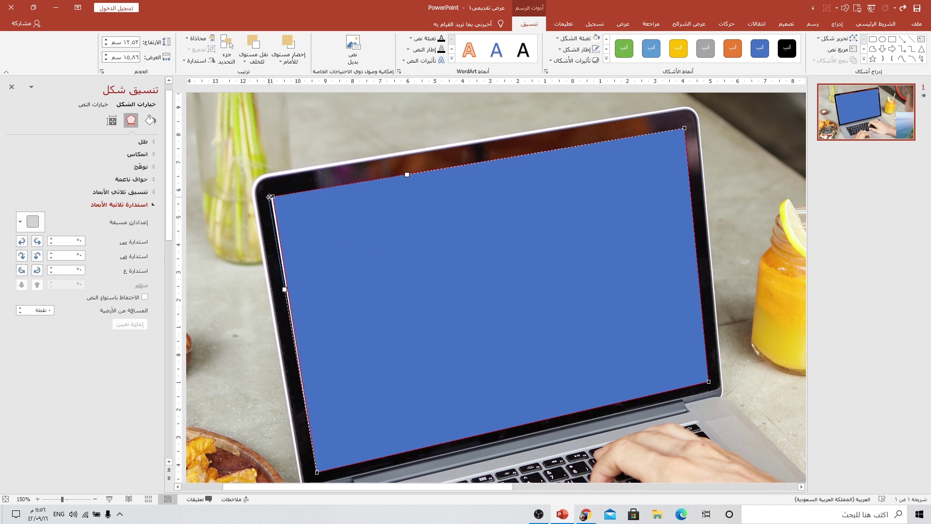
{"action": "scroll", "coordinate": [343, 243], "scroll_direction": "down", "scroll_amount": 2}
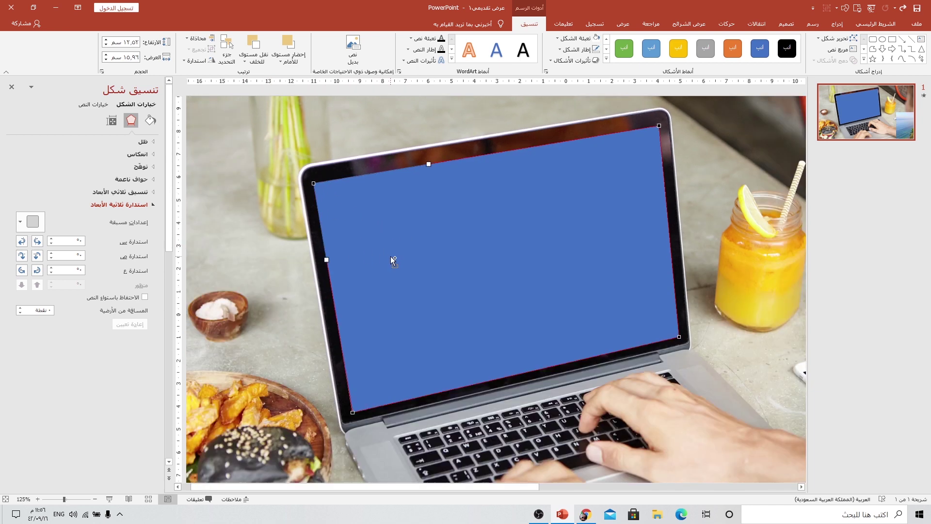
{"action": "scroll", "coordinate": [397, 256], "scroll_direction": "down", "scroll_amount": 2}
- Select the laptop photo and blue rectangle, then apply Merge Shapes > Subtract
{"action": "left_click", "coordinate": [221, 194]}
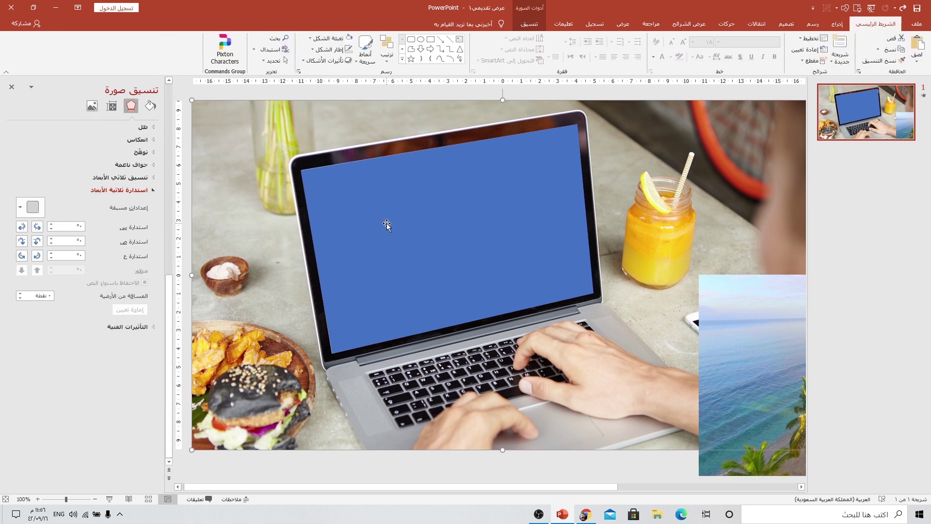
{"action": "left_click", "coordinate": [387, 226]}
{"action": "left_click", "coordinate": [258, 209]}
{"action": "left_click", "coordinate": [462, 222]}
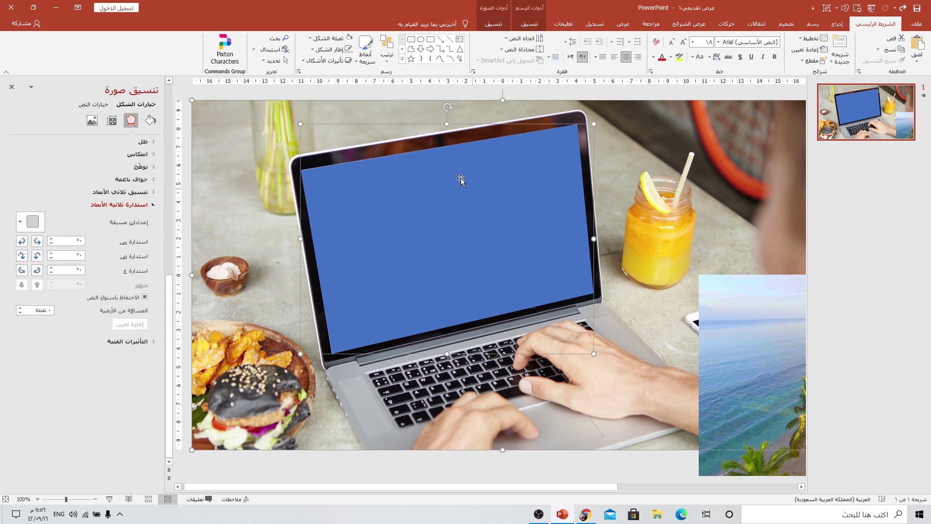
{"action": "left_click", "coordinate": [493, 23]}
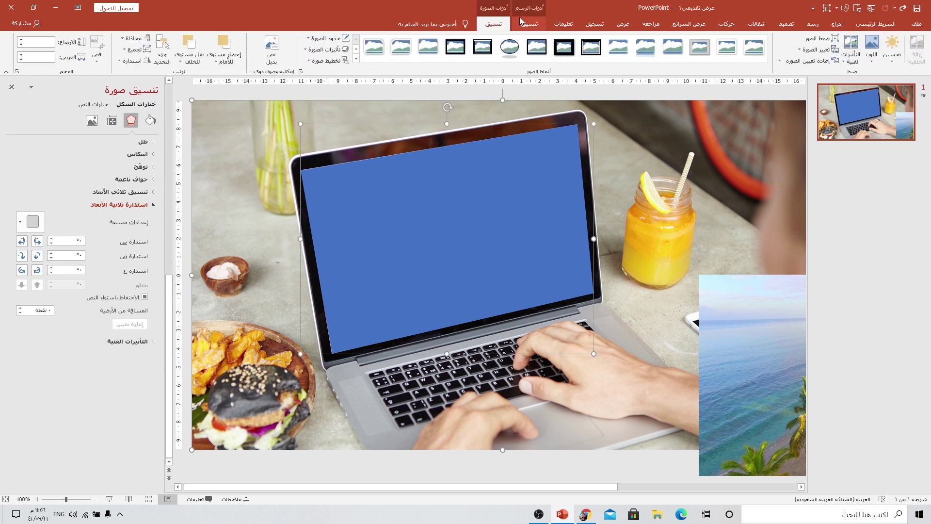
{"action": "left_click", "coordinate": [522, 22]}
{"action": "left_click", "coordinate": [835, 60]}
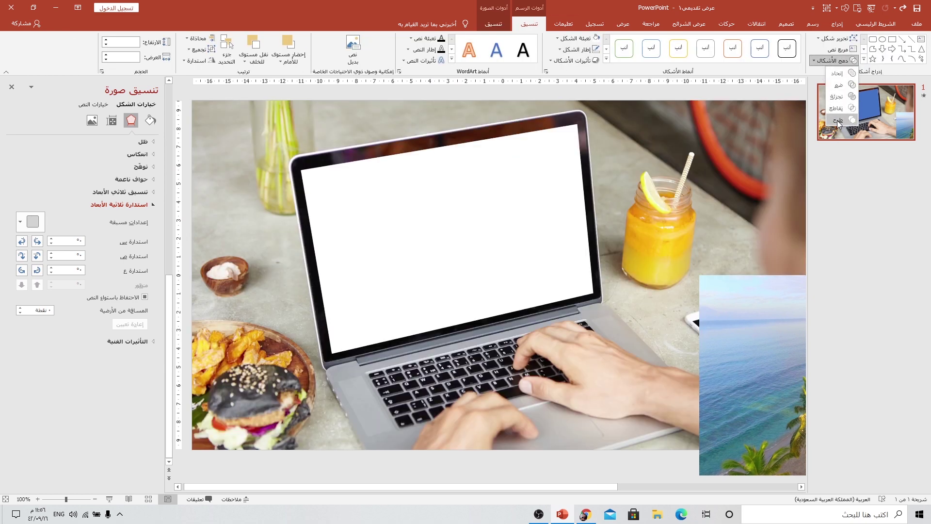
{"action": "left_click", "coordinate": [838, 121]}
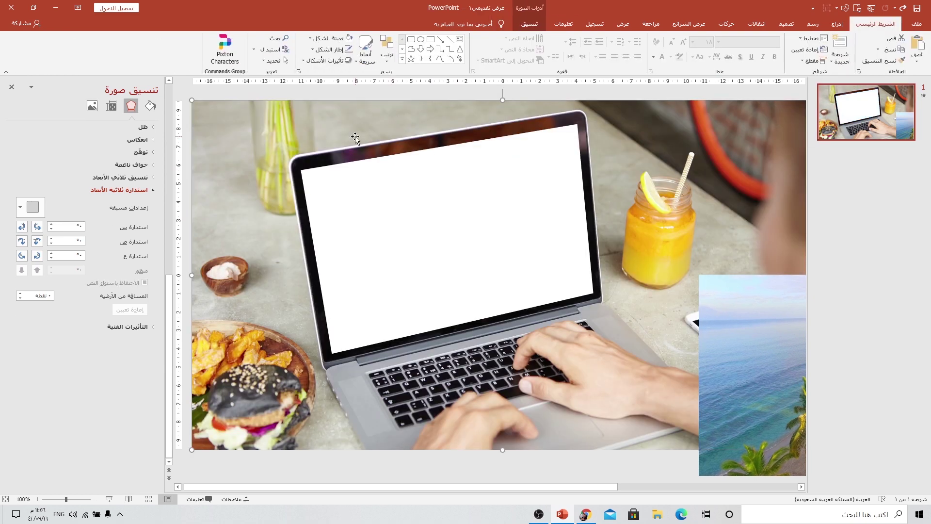
- Realign the cut-out laptop photo with the slide edges and move the beach video toward it
{"action": "scroll", "coordinate": [368, 201], "scroll_direction": "down", "scroll_amount": 3}
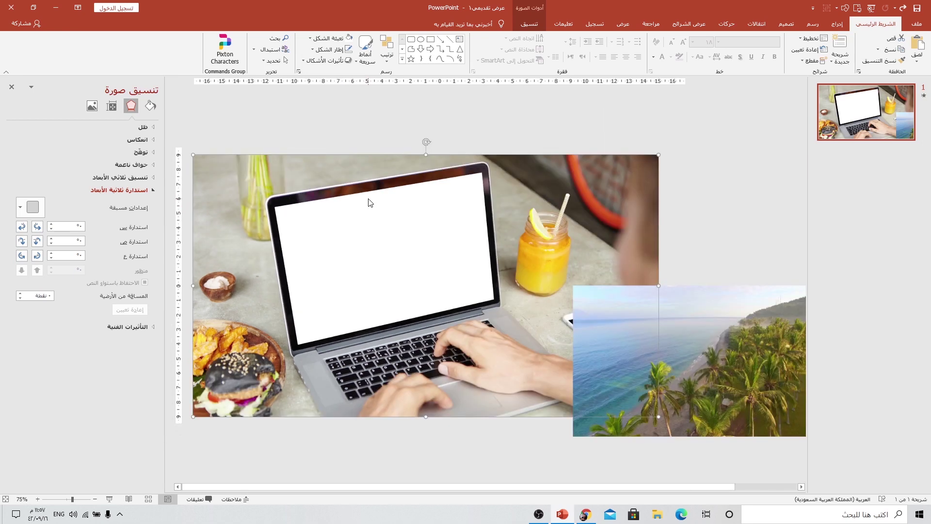
{"action": "left_click_drag", "start_coordinate": [297, 192], "coordinate": [344, 152]}
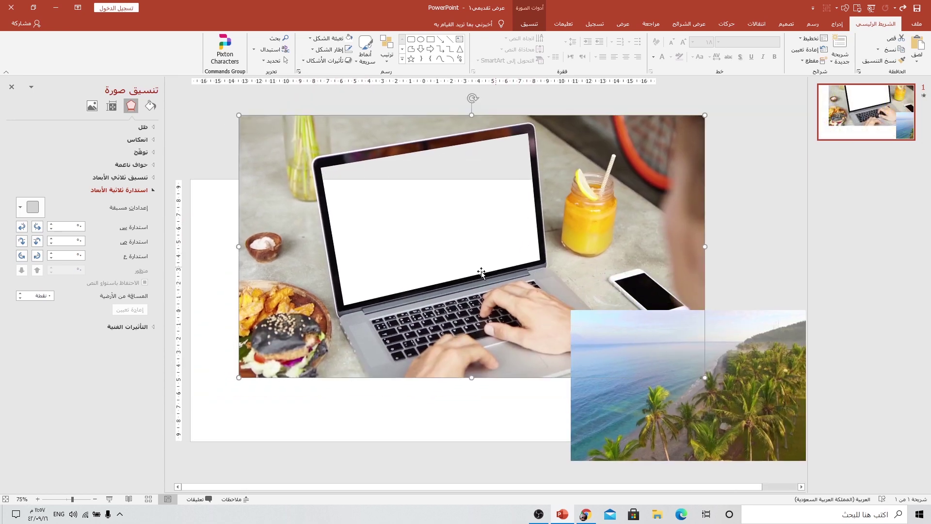
{"action": "left_click_drag", "start_coordinate": [324, 190], "coordinate": [354, 189]}
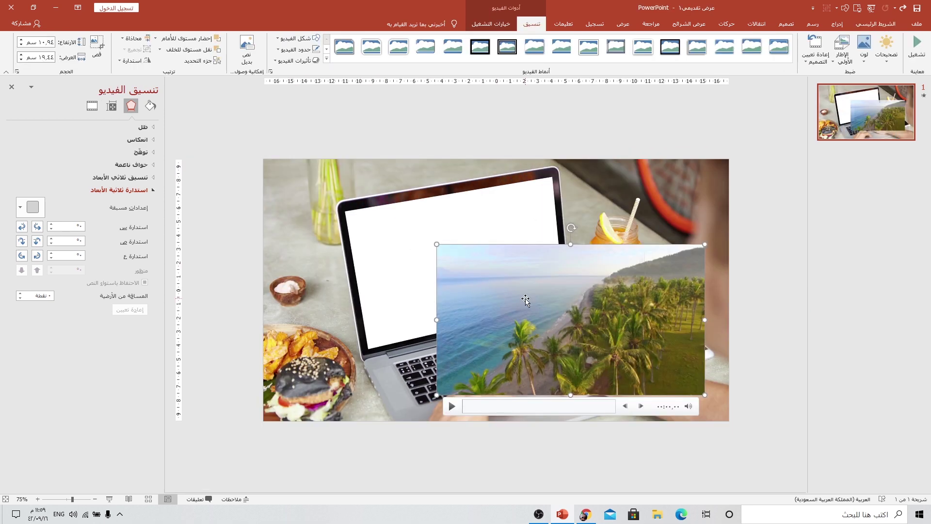
{"action": "left_click_drag", "start_coordinate": [540, 279], "coordinate": [502, 262]}
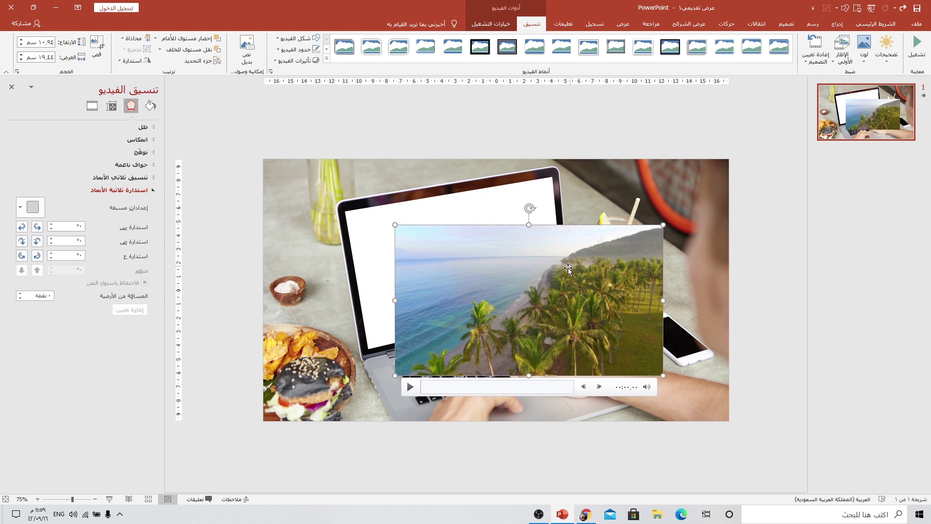
- Tilt the beach video with X and Y 3-D rotation and enlarge it to 12.63 × 22.45 cm
{"action": "left_click_drag", "start_coordinate": [565, 270], "coordinate": [436, 277]}
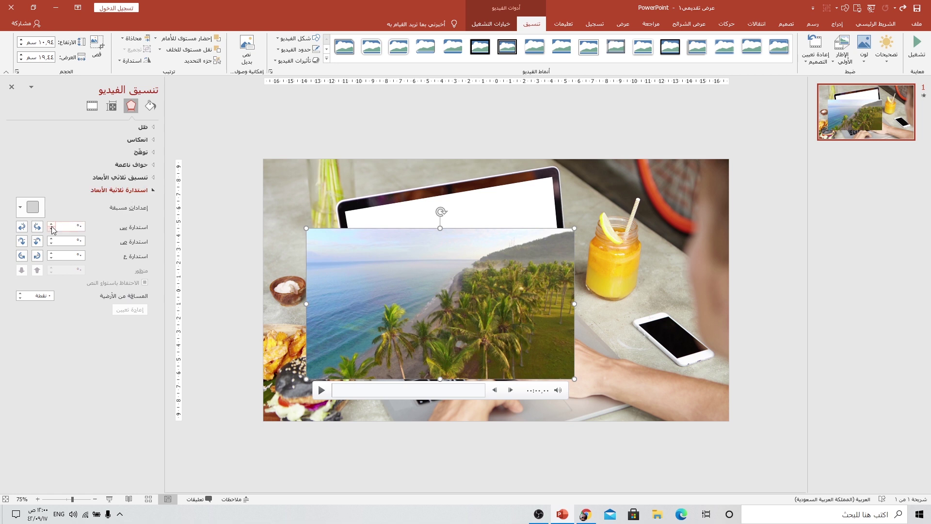
{"action": "left_click", "coordinate": [38, 226]}
{"action": "left_click", "coordinate": [37, 226]}
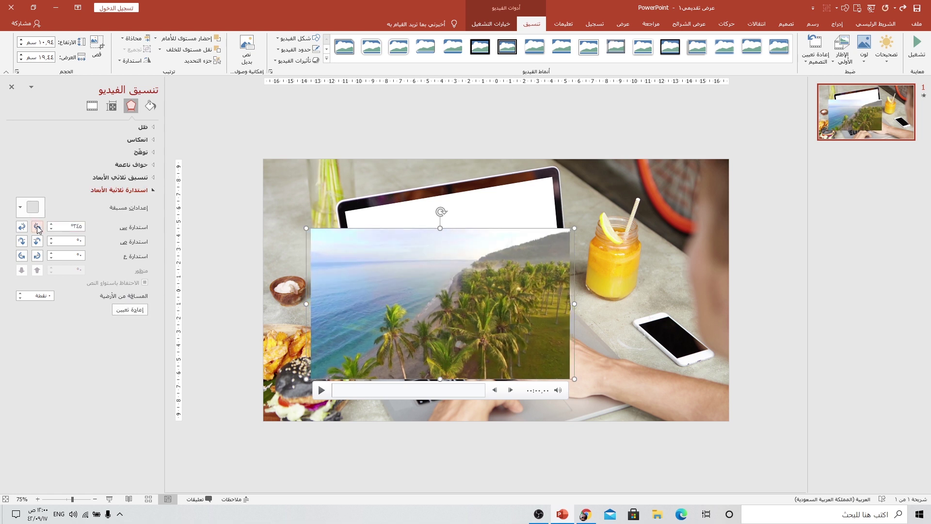
{"action": "left_click", "coordinate": [37, 227]}
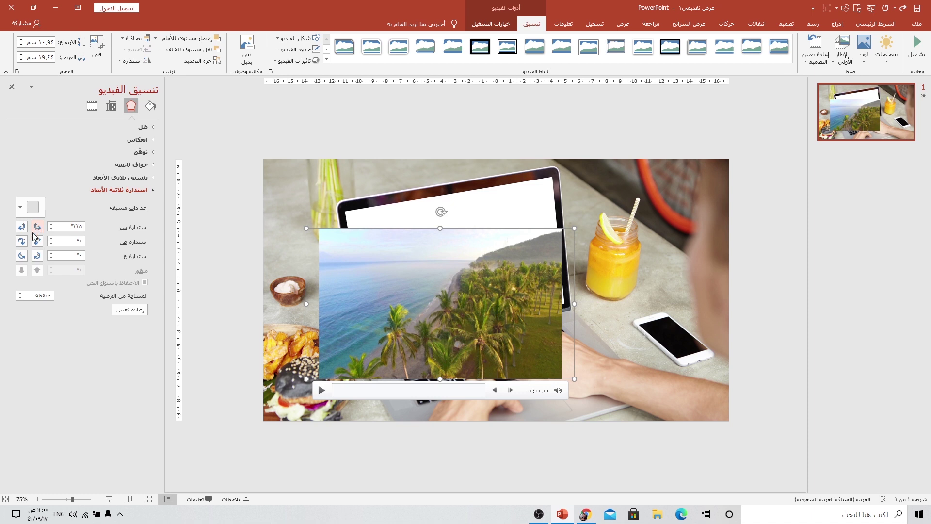
{"action": "left_click", "coordinate": [22, 242]}
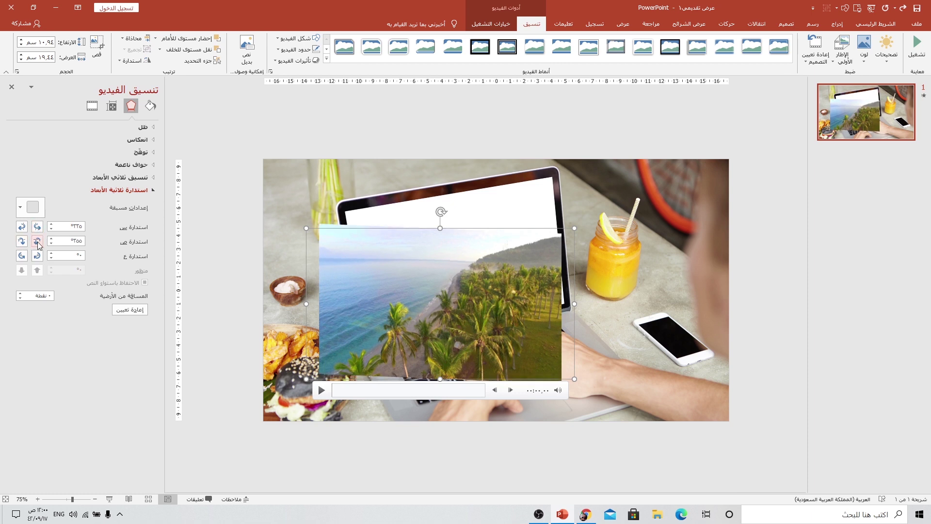
{"action": "left_click", "coordinate": [38, 243]}
{"action": "left_click", "coordinate": [38, 243]}
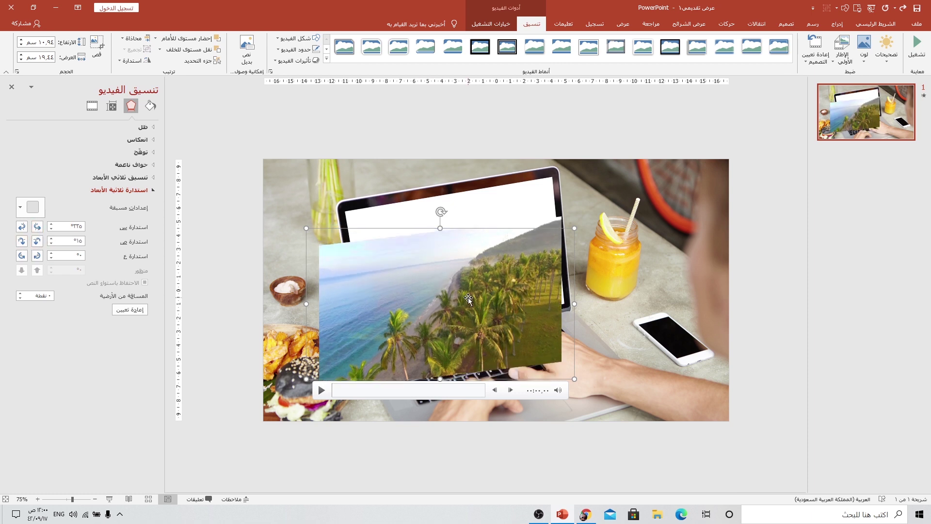
{"action": "left_click", "coordinate": [24, 228]}
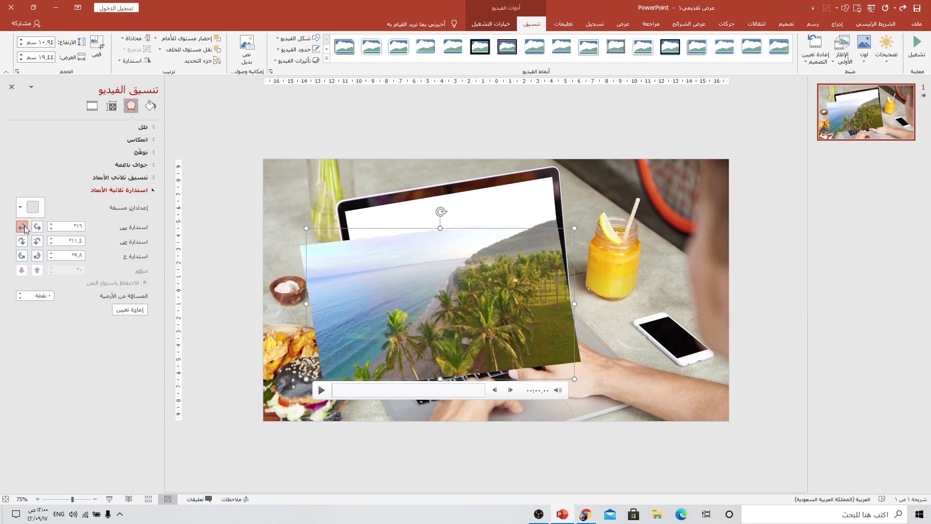
{"action": "left_click", "coordinate": [24, 228]}
{"action": "left_click_drag", "start_coordinate": [481, 293], "coordinate": [501, 259]}
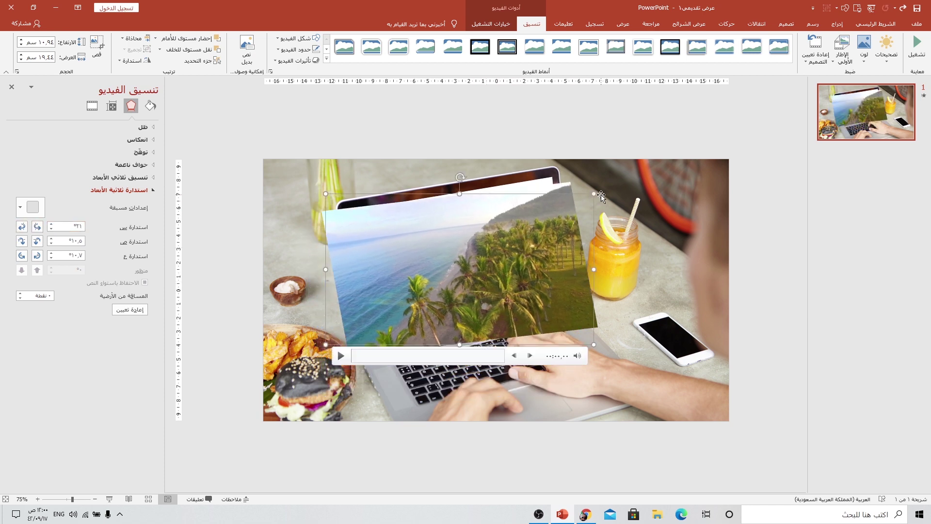
{"action": "left_click_drag", "start_coordinate": [602, 196], "coordinate": [515, 222]}
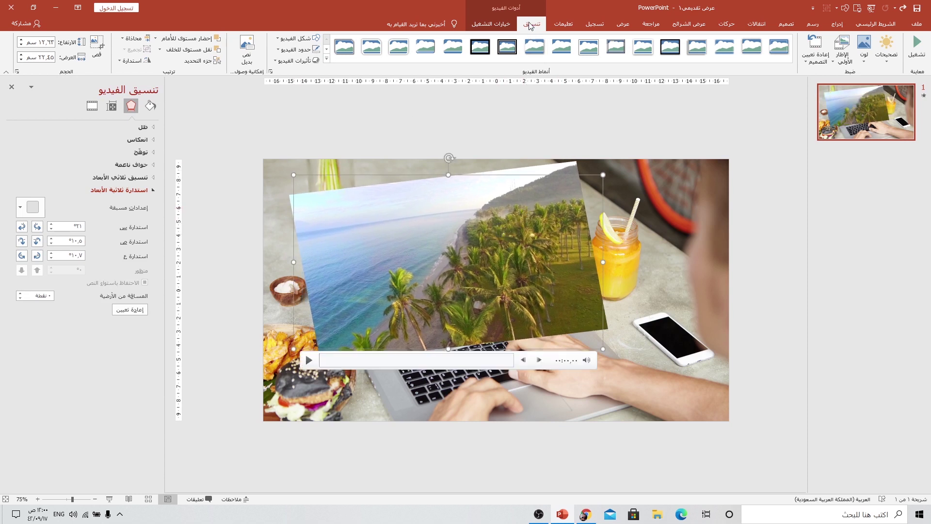
- Send the beach video to back, behind the cut-out laptop photo
{"action": "left_click", "coordinate": [159, 48]}
{"action": "left_click", "coordinate": [191, 73]}
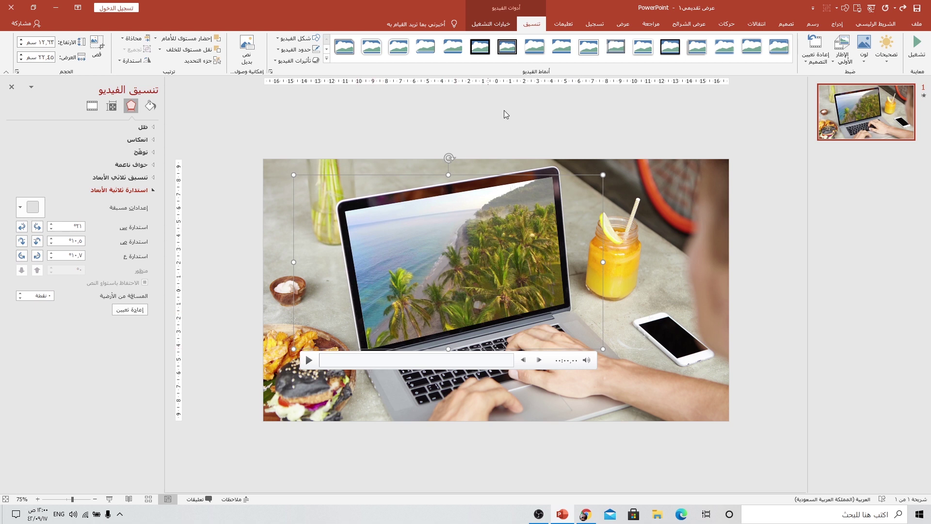
{"action": "left_click", "coordinate": [491, 24]}
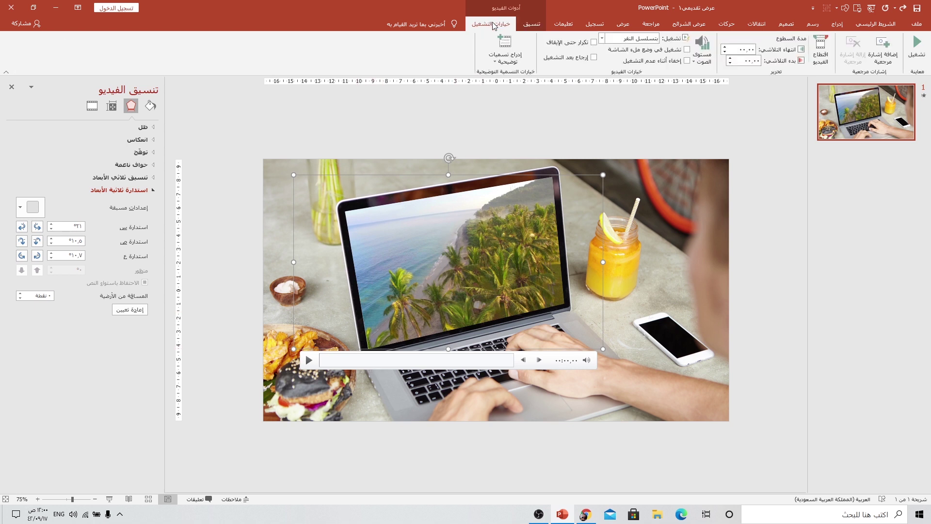
- Set the beach video to start Automatically and preview it in Slide Show
{"action": "left_click", "coordinate": [608, 40]}
{"action": "left_click", "coordinate": [630, 59]}
{"action": "left_click", "coordinate": [167, 498]}
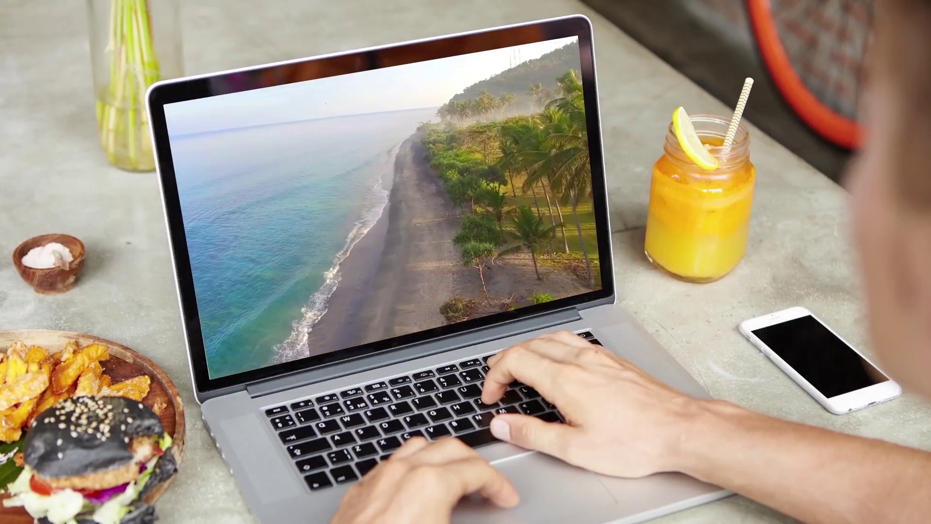
{"action": "key", "text": "Escape"}
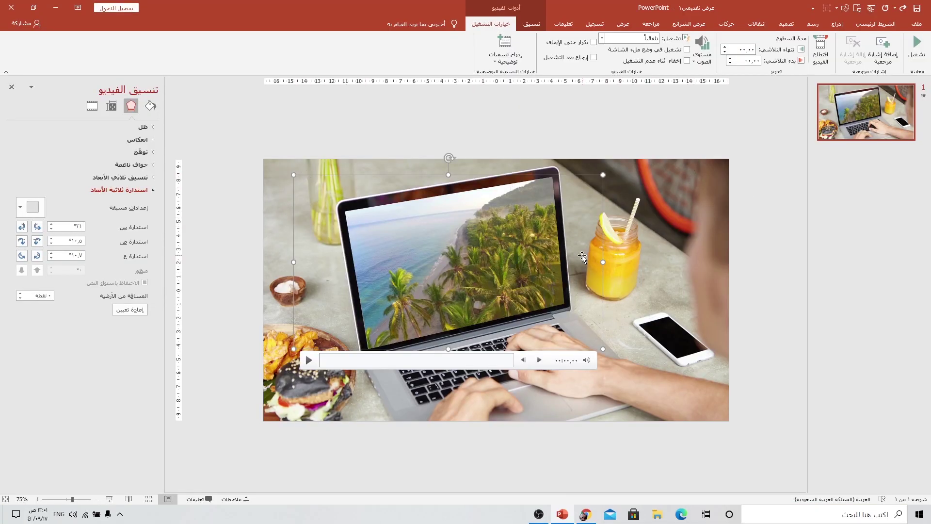
{"action": "key", "text": "Escape"}
- Add a new slide 2 and insert the photo of a hand holding a phone
{"action": "right_click", "coordinate": [860, 118]}
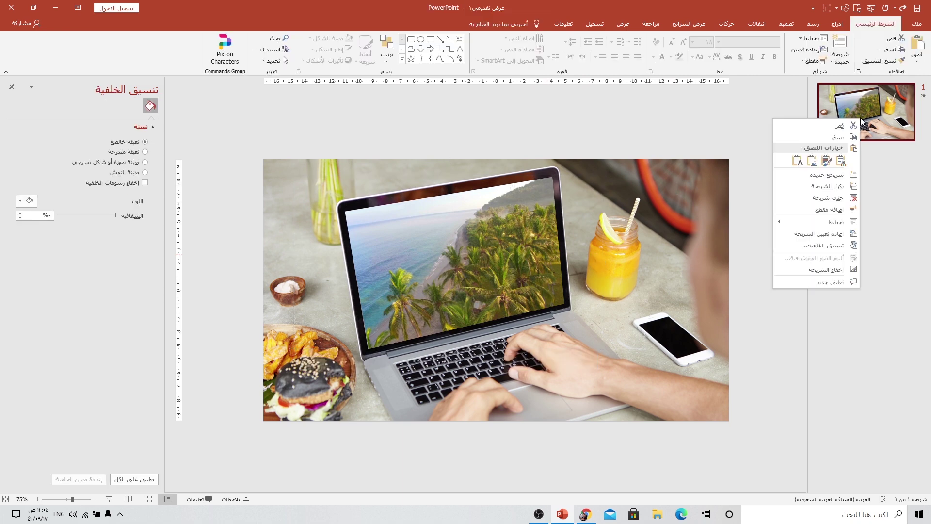
{"action": "left_click", "coordinate": [831, 174]}
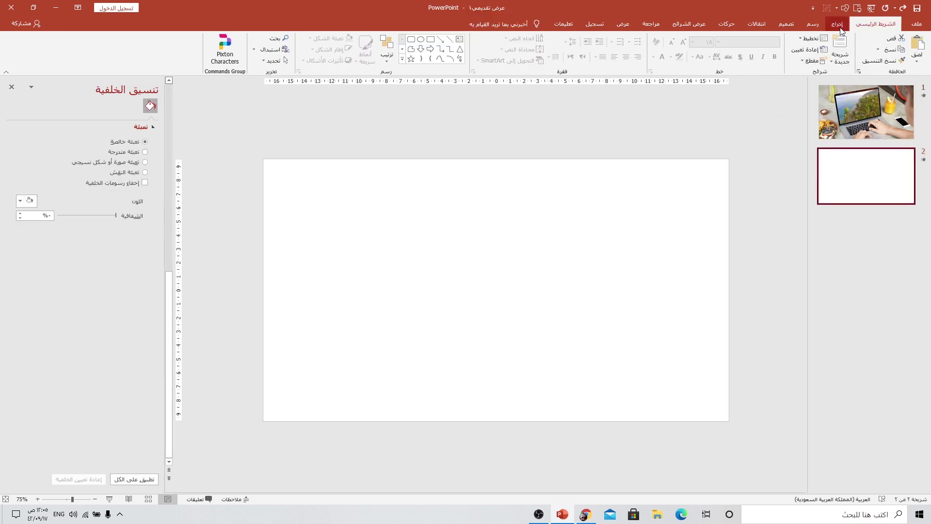
{"action": "left_click", "coordinate": [840, 29]}
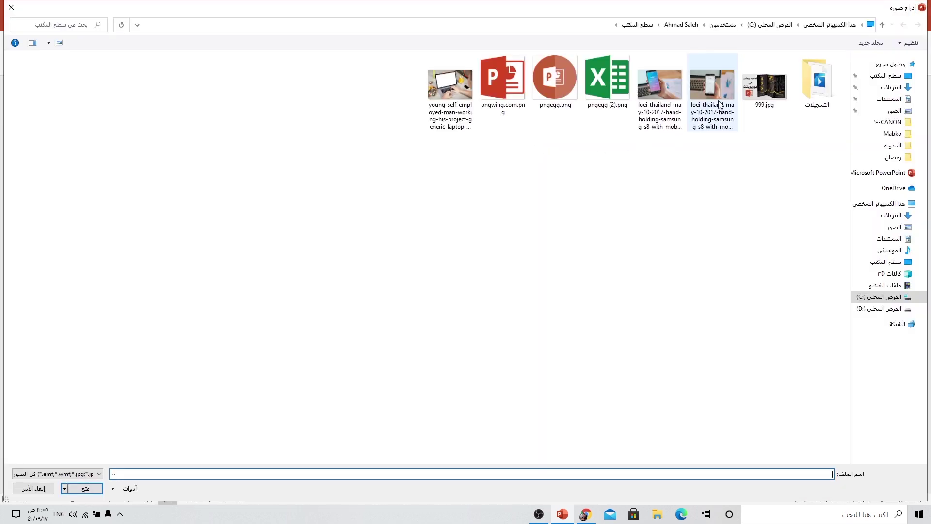
{"action": "left_click", "coordinate": [719, 103]}
{"action": "left_click", "coordinate": [83, 488]}
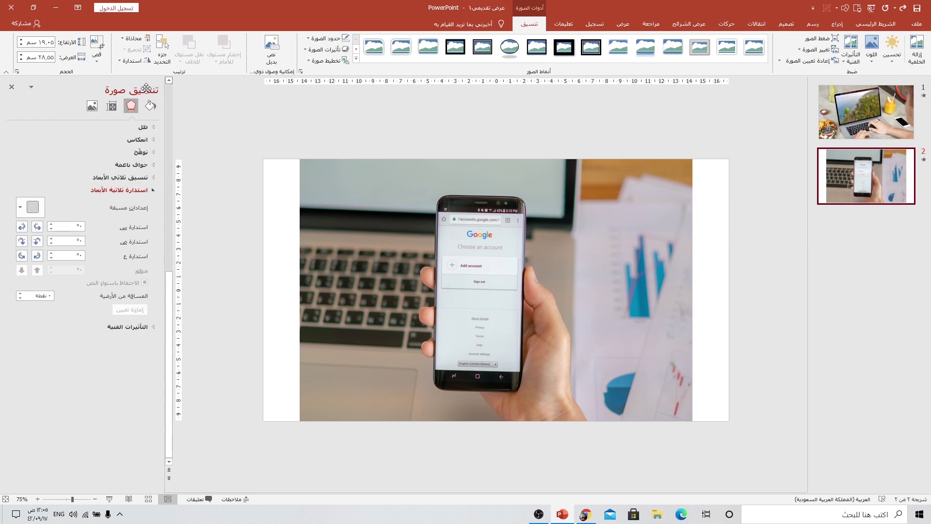
- Crop the phone photo to a 16:9 aspect ratio
{"action": "left_click", "coordinate": [96, 60]}
{"action": "mouse_move", "coordinate": [58, 99]}
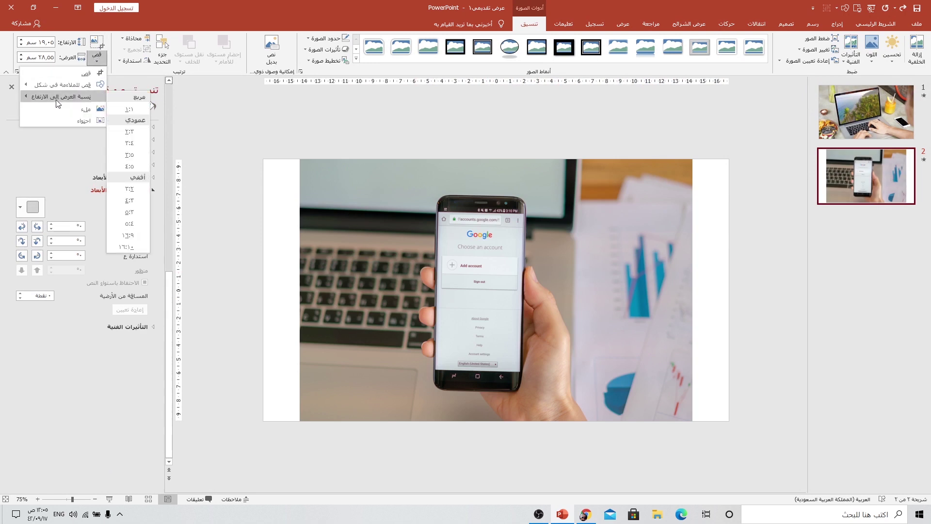
{"action": "left_click", "coordinate": [127, 236]}
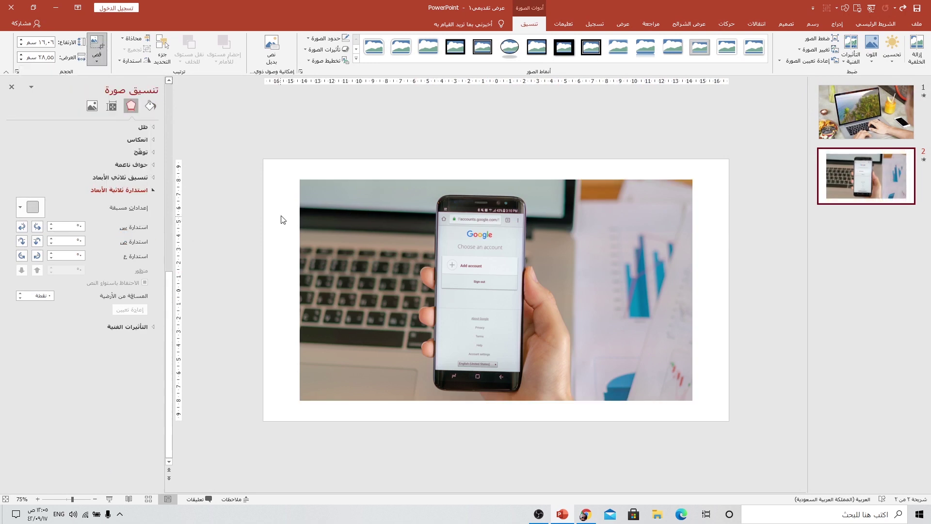
{"action": "left_click", "coordinate": [96, 42]}
- Align the photo left and top and enlarge it to fill the slide at 19.05 × 33.87 cm
{"action": "left_click", "coordinate": [96, 43]}
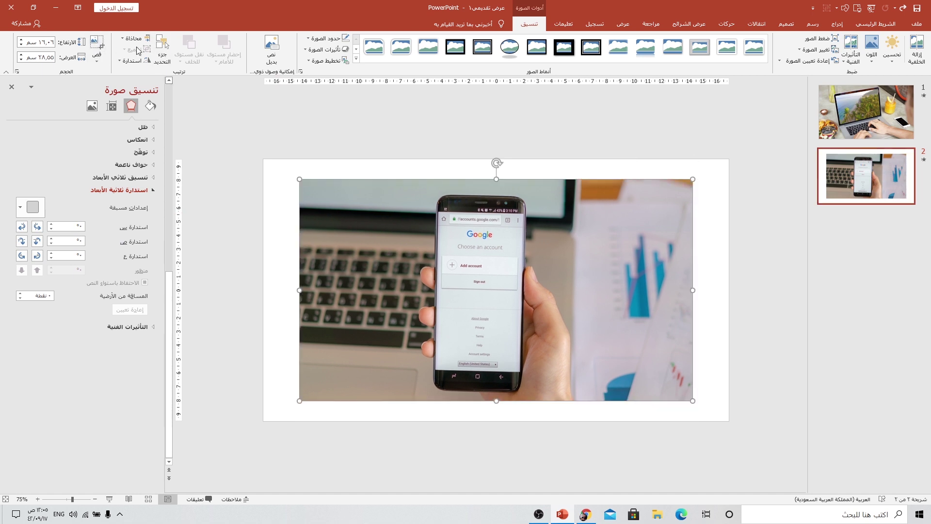
{"action": "left_click", "coordinate": [134, 38]}
{"action": "left_click", "coordinate": [114, 51]}
{"action": "left_click", "coordinate": [132, 38]}
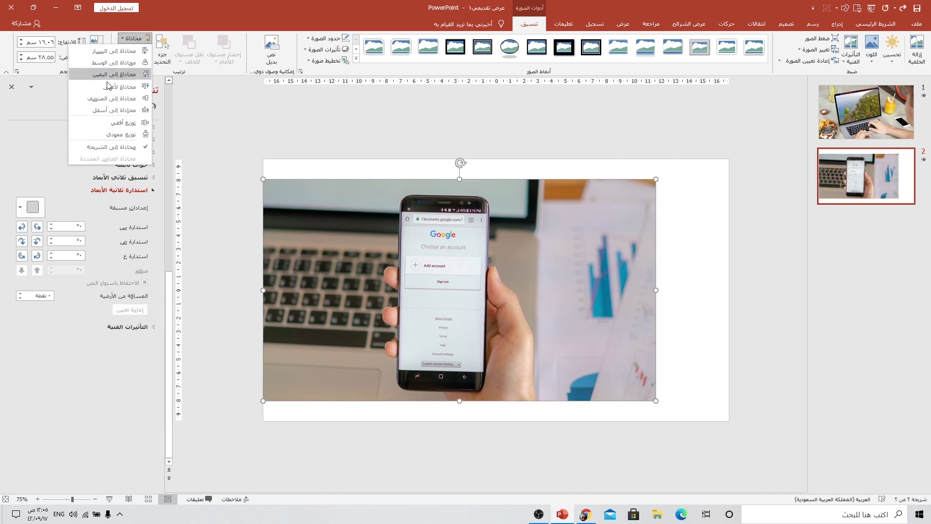
{"action": "left_click", "coordinate": [120, 86]}
{"action": "left_click_drag", "start_coordinate": [654, 382], "coordinate": [727, 414]}
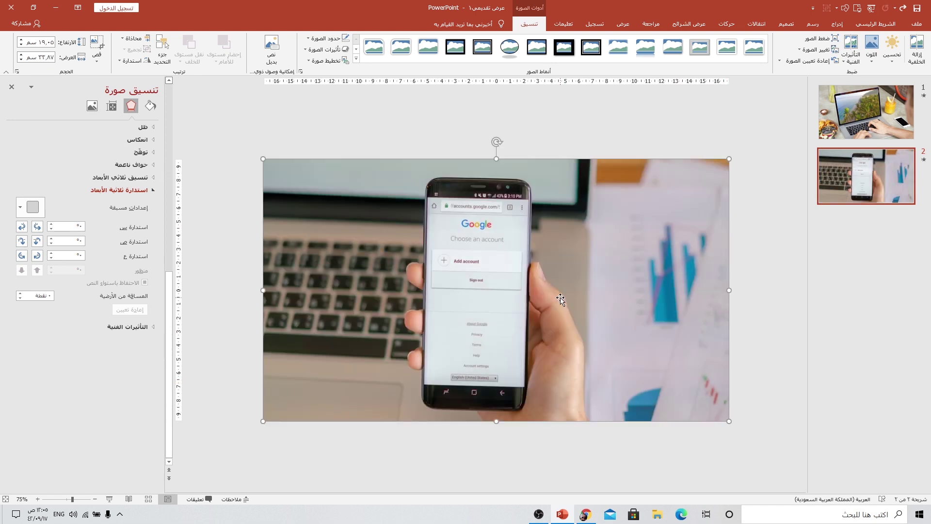
{"action": "left_click", "coordinate": [837, 23]}
- Draw a rectangle over the phone's screen and zoom in on it
{"action": "left_click", "coordinate": [776, 70]}
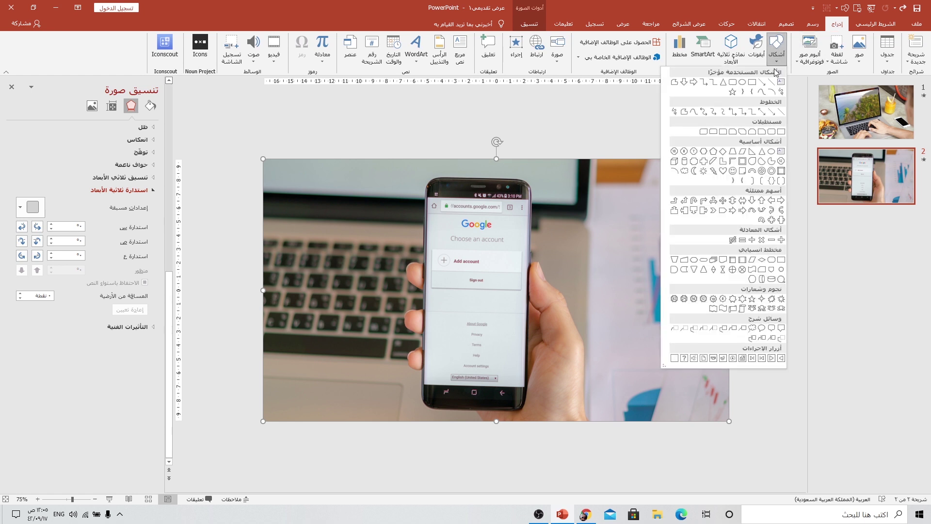
{"action": "left_click", "coordinate": [751, 83]}
{"action": "left_click_drag", "start_coordinate": [433, 200], "coordinate": [520, 382]}
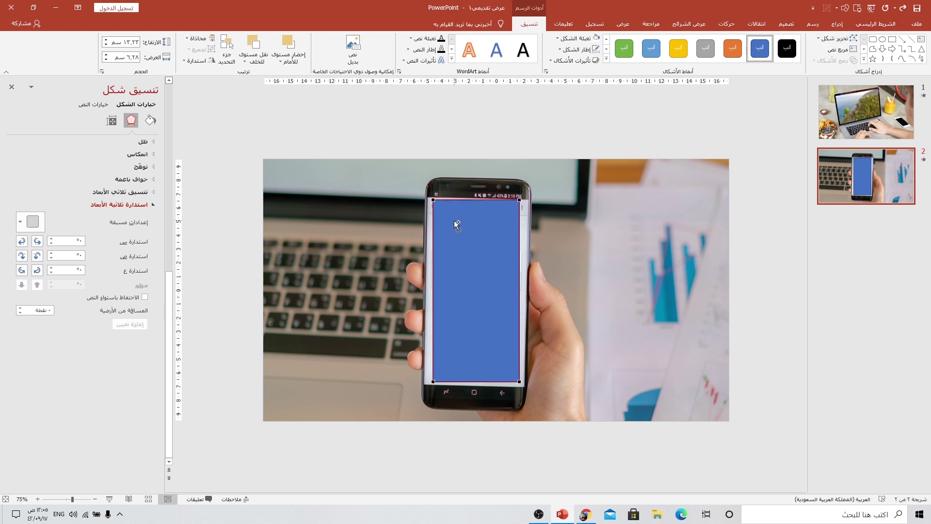
{"action": "scroll", "coordinate": [454, 220], "scroll_direction": "up", "scroll_amount": 5}
{"action": "scroll", "coordinate": [453, 164], "scroll_direction": "up", "scroll_amount": 2}
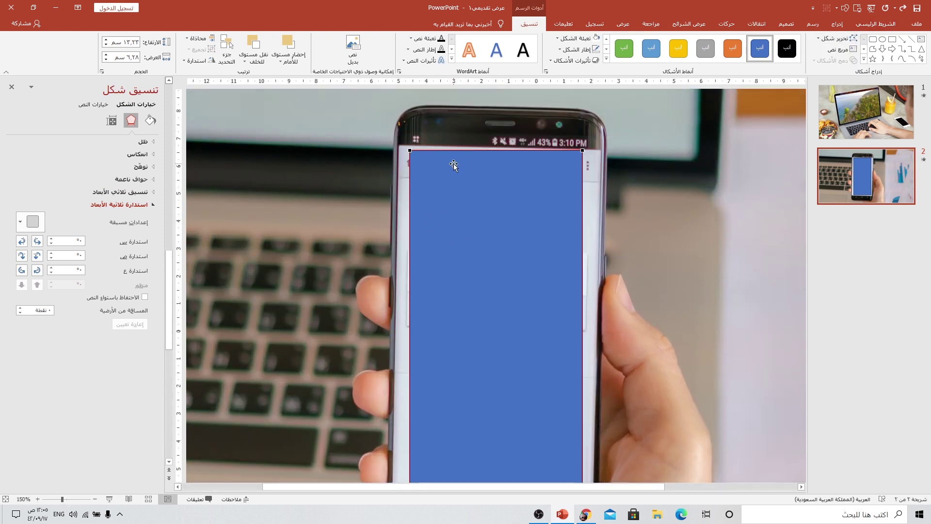
- Drag the rectangle's four corners onto the corners of the phone's screen
{"action": "left_click_drag", "start_coordinate": [410, 151], "coordinate": [400, 146]}
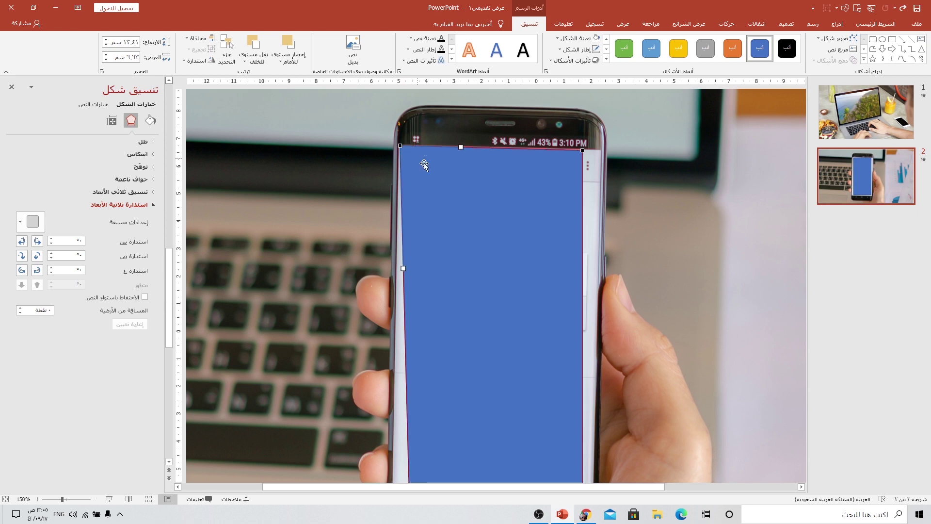
{"action": "left_click_drag", "start_coordinate": [582, 150], "coordinate": [601, 149]}
{"action": "scroll", "coordinate": [553, 218], "scroll_direction": "down", "scroll_amount": 4}
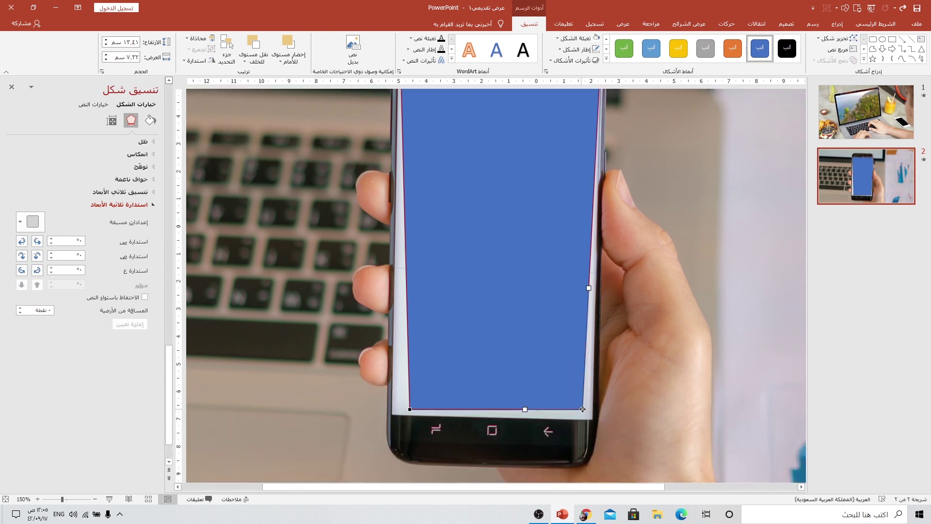
{"action": "left_click_drag", "start_coordinate": [582, 409], "coordinate": [593, 419]}
{"action": "left_click_drag", "start_coordinate": [410, 410], "coordinate": [392, 415]}
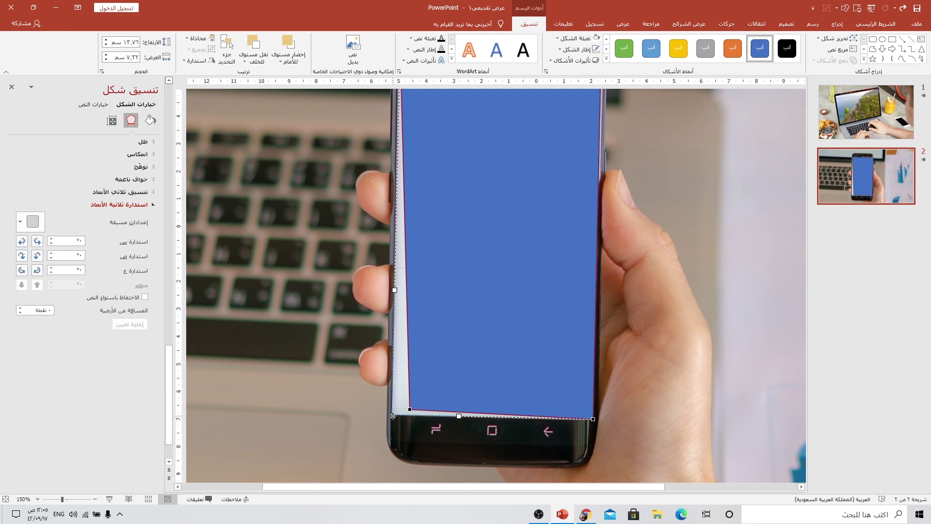
{"action": "scroll", "coordinate": [464, 376], "scroll_direction": "down", "scroll_amount": 5, "text": "ctrl"}
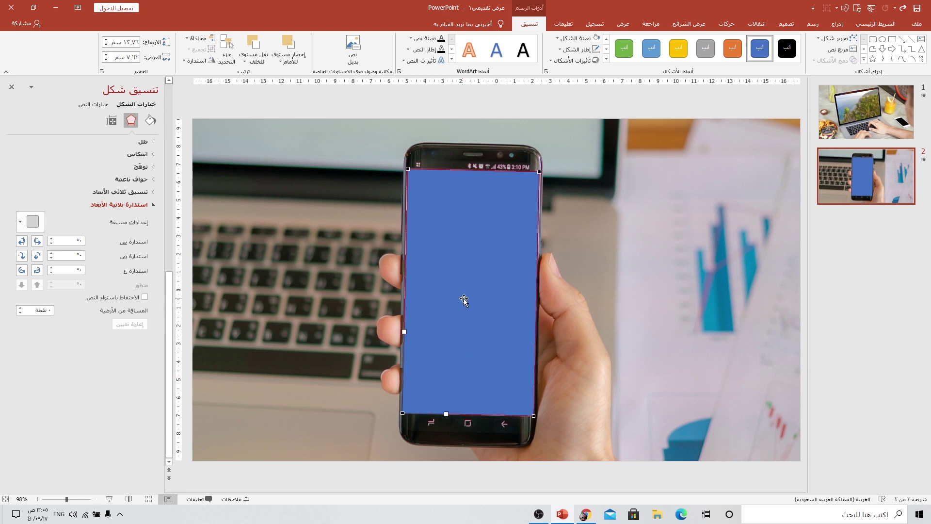
- Select the phone photo together with the blue screen shape
{"action": "left_click", "coordinate": [458, 271]}
{"action": "left_click", "coordinate": [459, 266]}
{"action": "left_click", "coordinate": [235, 173]}
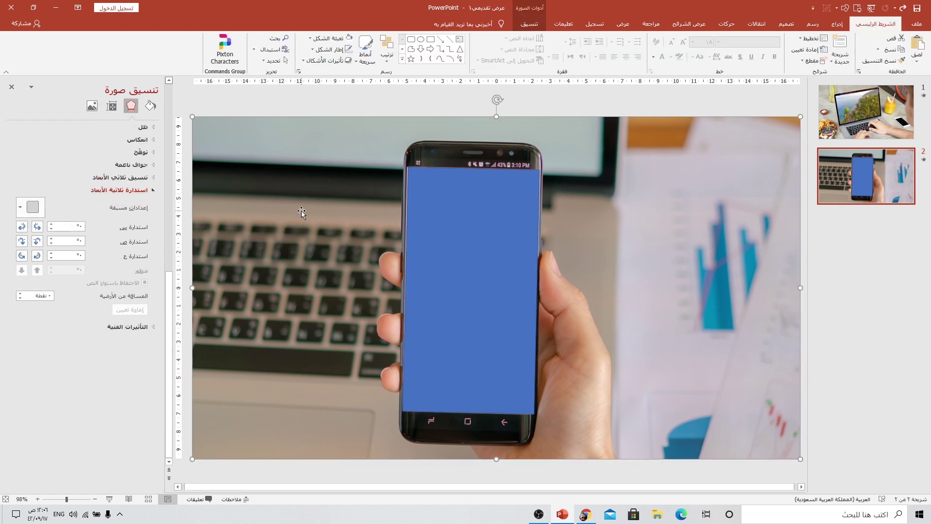
- Subtract the blue screen shape from the phone photo to leave a blank cut-out screen
{"action": "left_click", "coordinate": [466, 222], "text": "shift"}
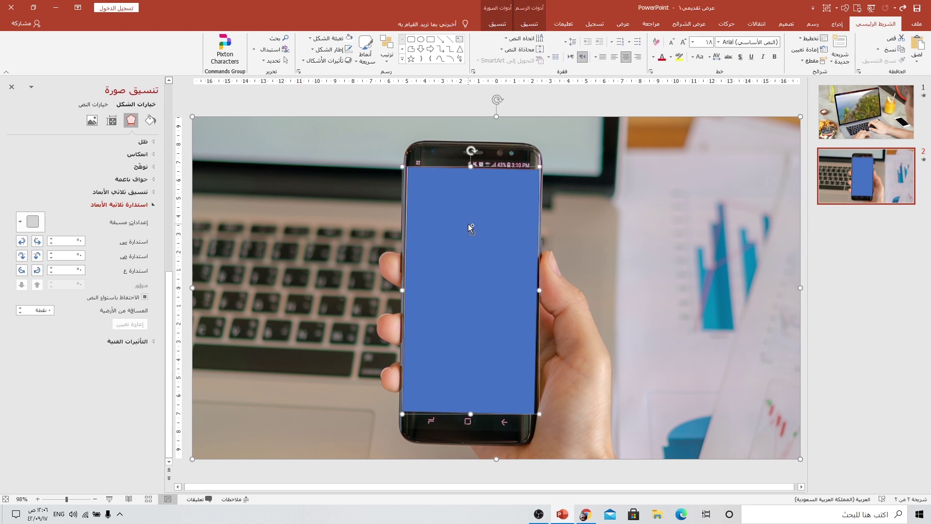
{"action": "left_click", "coordinate": [528, 24]}
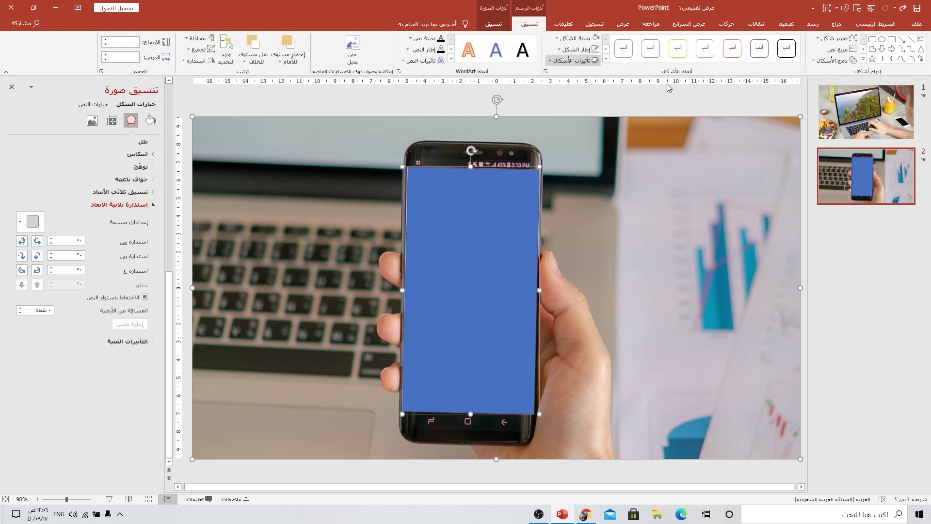
{"action": "left_click", "coordinate": [835, 61]}
{"action": "left_click", "coordinate": [838, 120]}
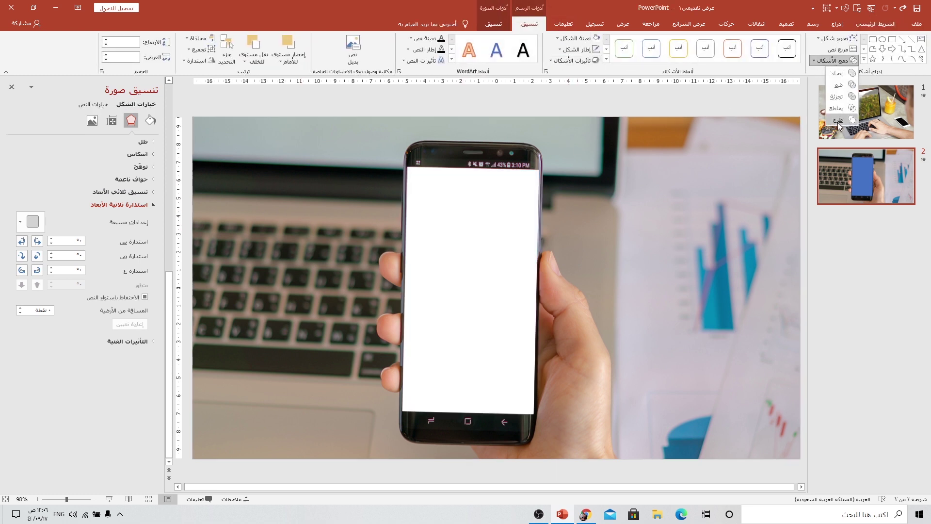
{"action": "scroll", "coordinate": [463, 243], "scroll_direction": "down", "scroll_amount": 3, "text": "ctrl"}
{"action": "left_click_drag", "start_coordinate": [461, 243], "coordinate": [413, 190]}
{"action": "key", "text": "ctrl+z"}
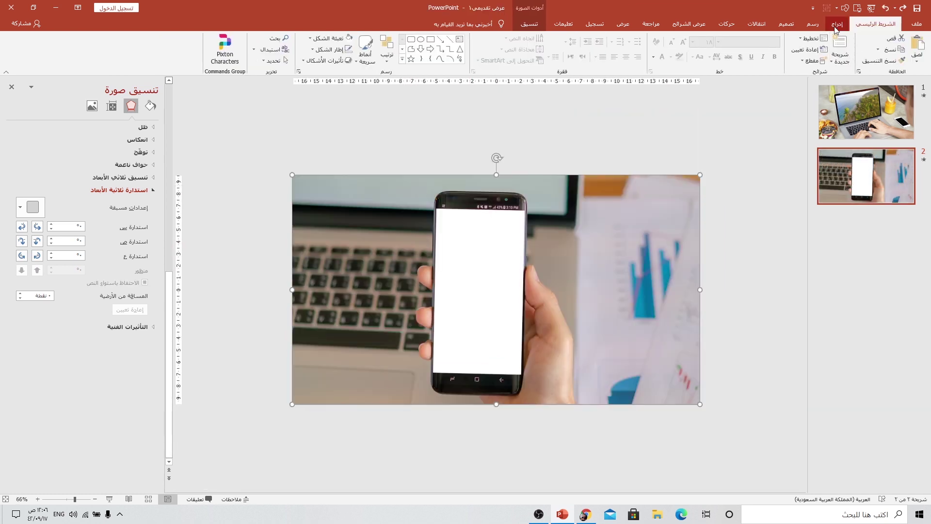
- Insert the video 180419_Boxing_20_15.mp4 from this computer onto the slide
{"action": "left_click", "coordinate": [837, 24]}
{"action": "left_click", "coordinate": [274, 56]}
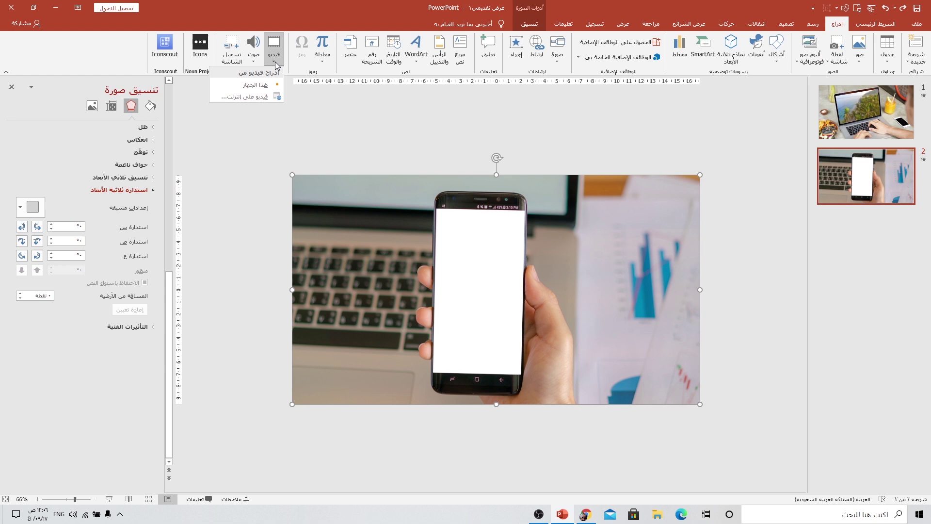
{"action": "left_click", "coordinate": [260, 89]}
{"action": "left_click", "coordinate": [297, 132]}
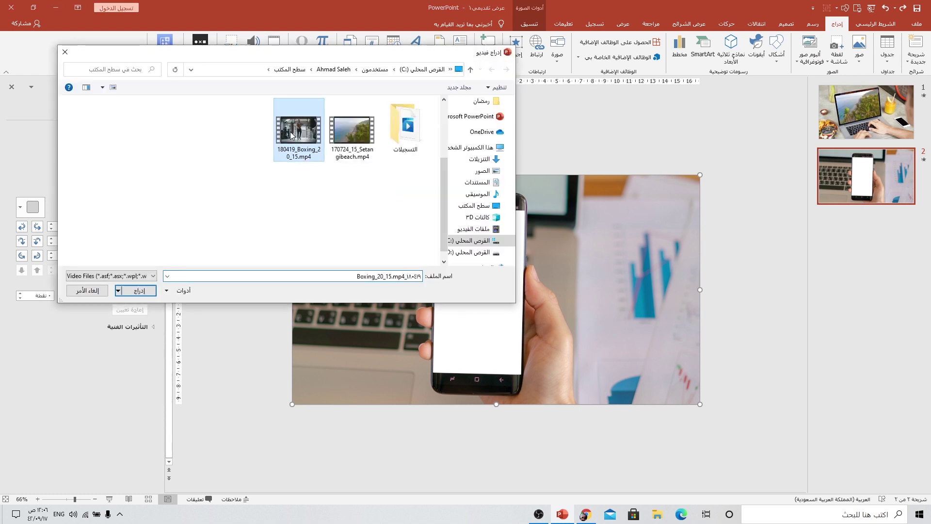
{"action": "left_click", "coordinate": [139, 291]}
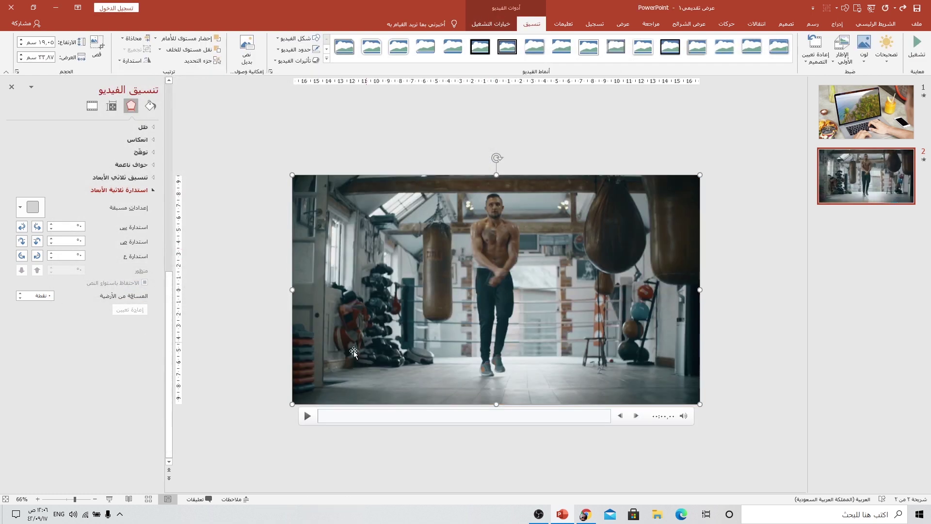
- Resize the boxing video and position it over the phone's screen
{"action": "left_click_drag", "start_coordinate": [295, 403], "coordinate": [411, 337]}
{"action": "left_click_drag", "start_coordinate": [581, 260], "coordinate": [507, 301]}
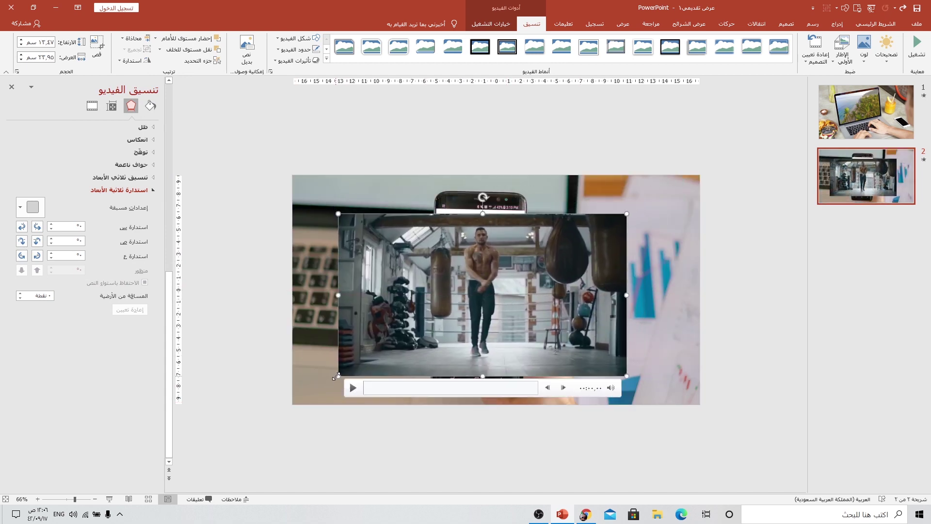
{"action": "mouse_move", "coordinate": [335, 376]}
{"action": "left_mouse_down"}
{"action": "mouse_move", "coordinate": [305, 391]}
{"action": "mouse_move", "coordinate": [319, 384]}
{"action": "left_mouse_up"}
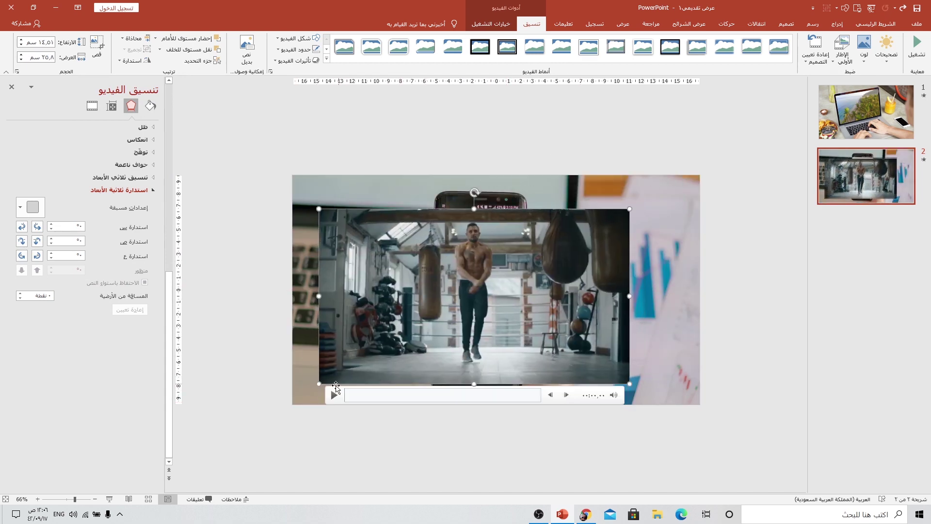
{"action": "left_click_drag", "start_coordinate": [426, 282], "coordinate": [434, 280]}
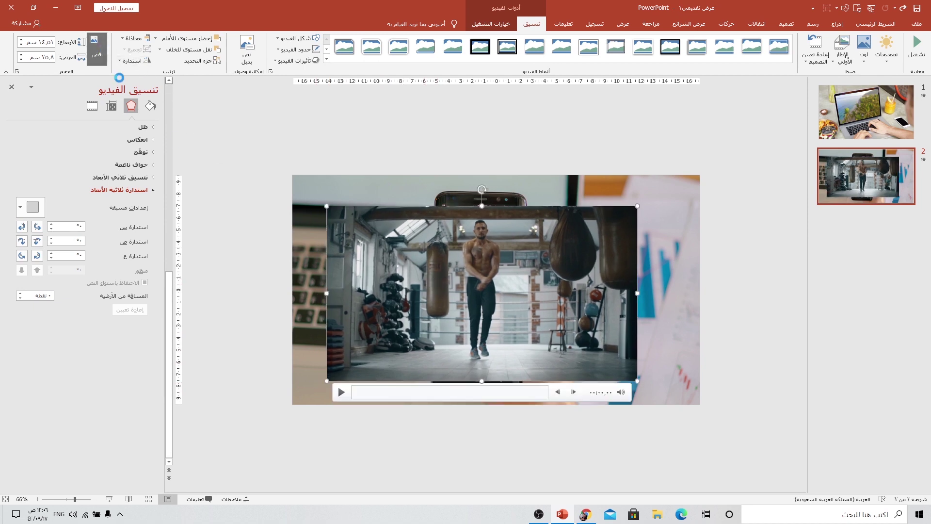
- Crop the video's left and right sides to the phone's edges, giving 14.51 × 13.71 cm
{"action": "left_click", "coordinate": [97, 48]}
{"action": "left_click_drag", "start_coordinate": [328, 292], "coordinate": [404, 289]}
{"action": "left_click_drag", "start_coordinate": [637, 293], "coordinate": [566, 293]}
{"action": "left_click", "coordinate": [95, 44]}
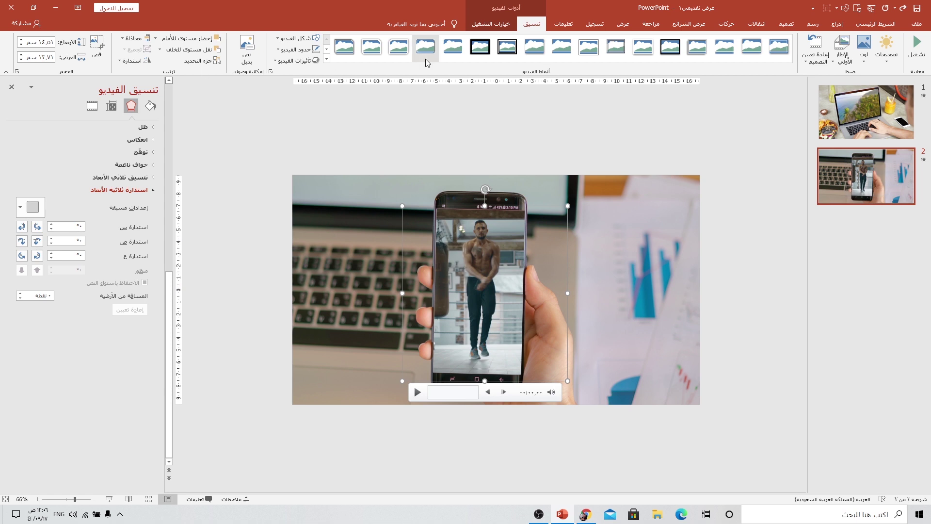
- Set the boxing video's playback to start Automatically and preview it in Slide Show
{"action": "left_click", "coordinate": [502, 24]}
{"action": "left_click", "coordinate": [615, 43]}
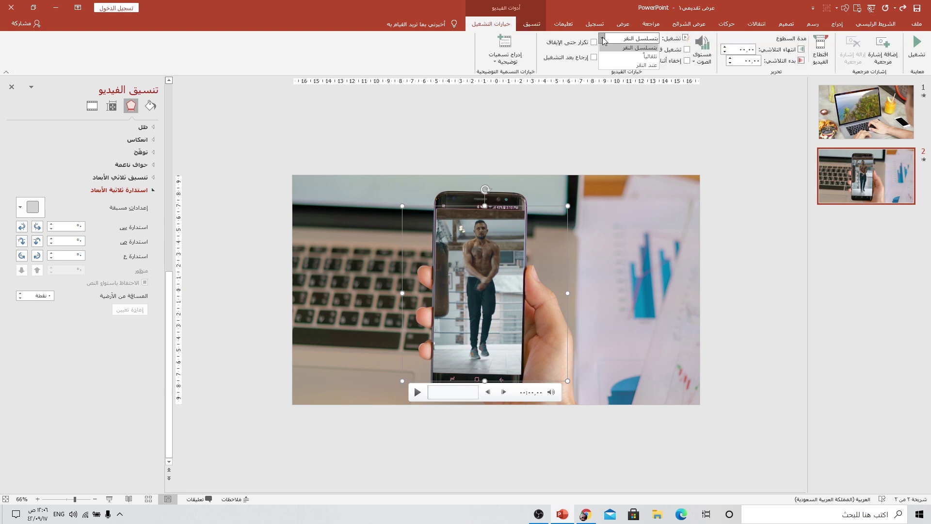
{"action": "left_click", "coordinate": [623, 58]}
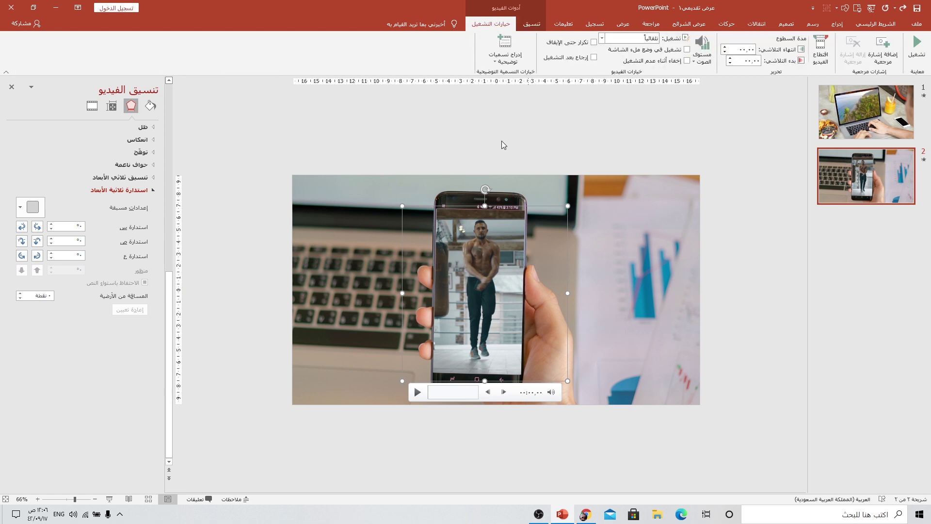
{"action": "left_click", "coordinate": [107, 502]}
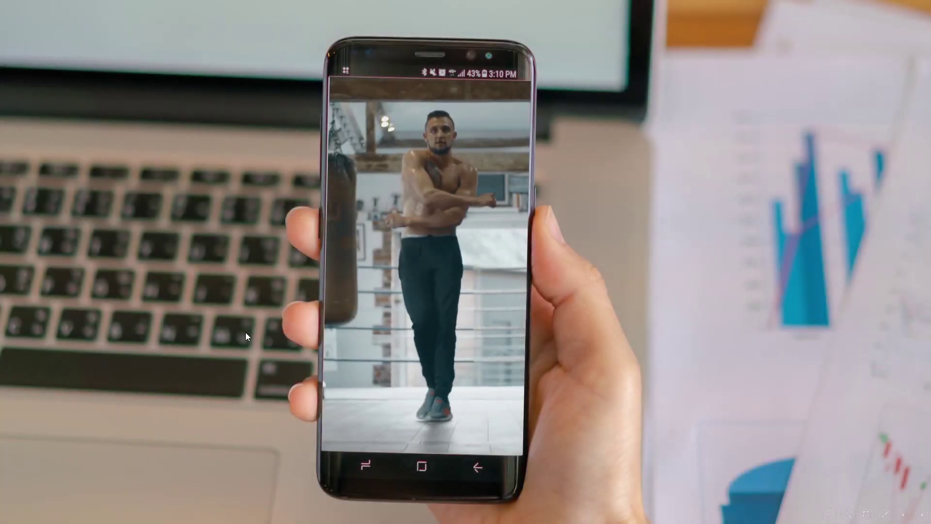